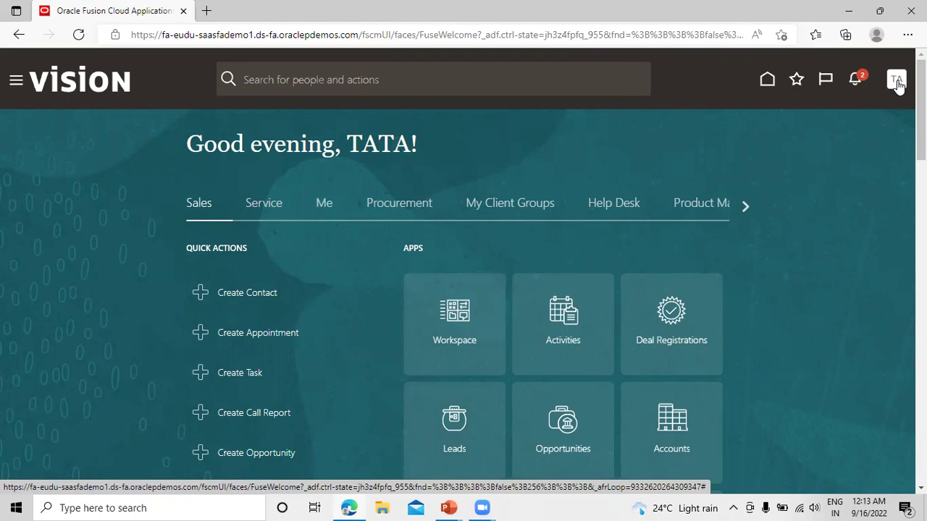
Open the Inventory Management work area under Supply Chain Execution.
{"action": "left_click", "coordinate": [896, 81]}
{"action": "left_click", "coordinate": [489, 156]}
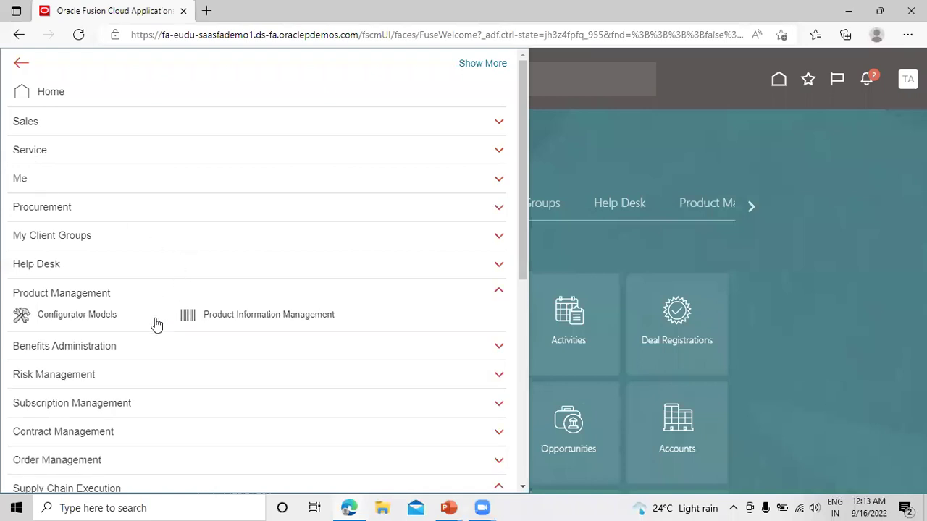
{"action": "scroll", "coordinate": [156, 229], "scroll_direction": "down", "scroll_amount": 1}
{"action": "scroll", "coordinate": [157, 229], "scroll_direction": "down", "scroll_amount": 1}
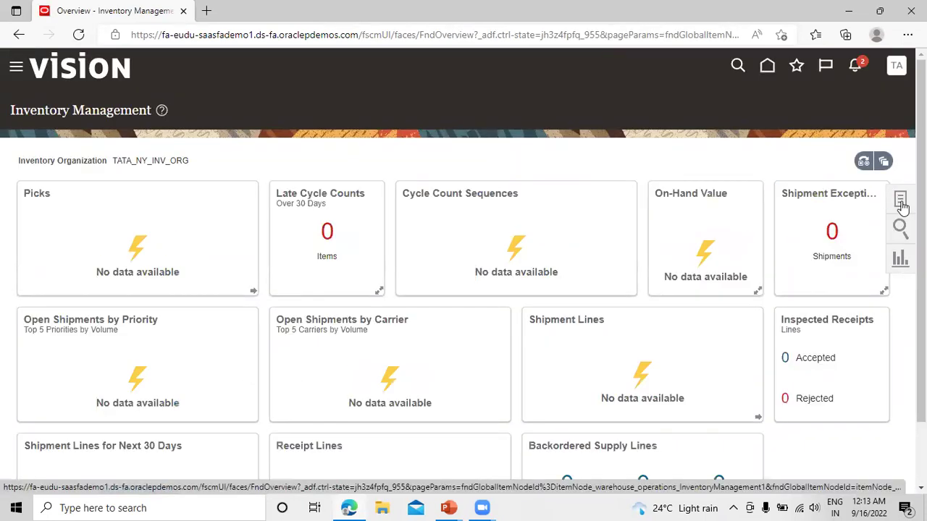
Look up the on-hand item quantities for organization TATA_NY_INV_ORG in Manage Item Quantities and return to the Inventory Management overview.
{"action": "left_click", "coordinate": [901, 204]}
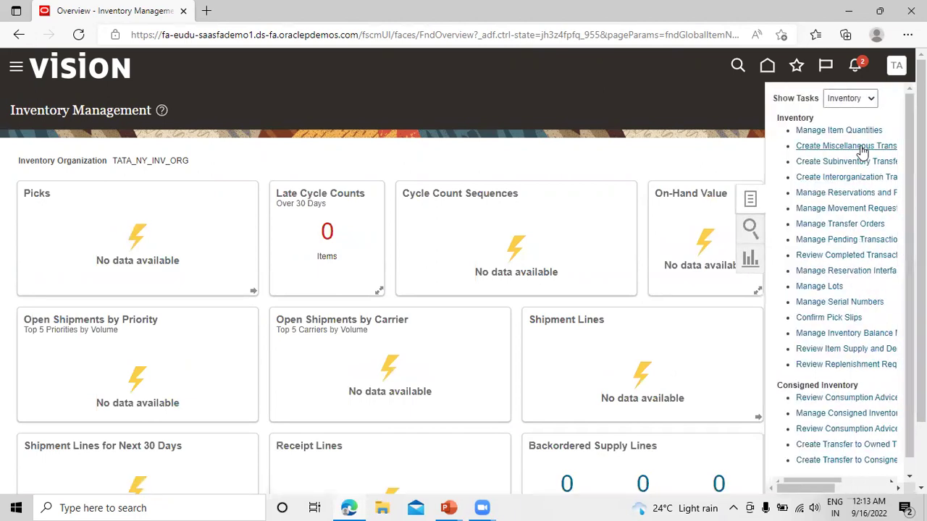
{"action": "left_click", "coordinate": [843, 131]}
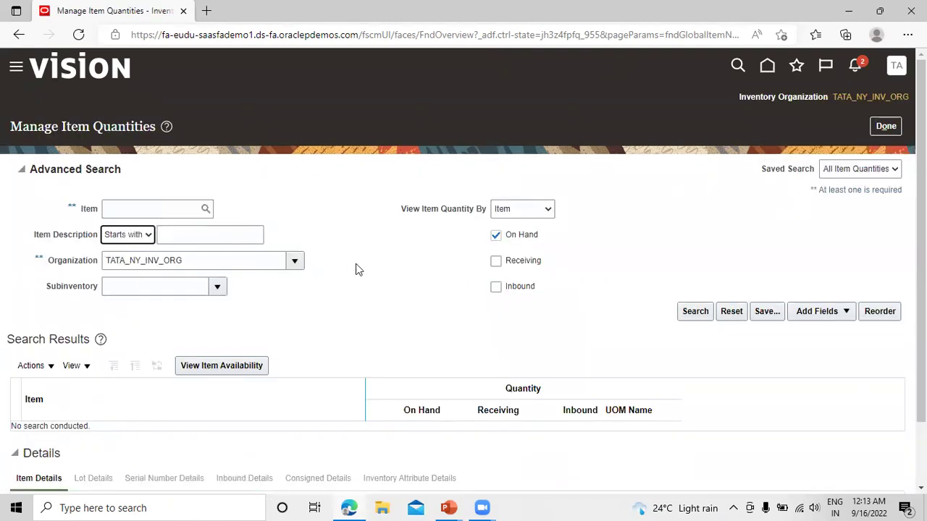
{"action": "left_click", "coordinate": [696, 314]}
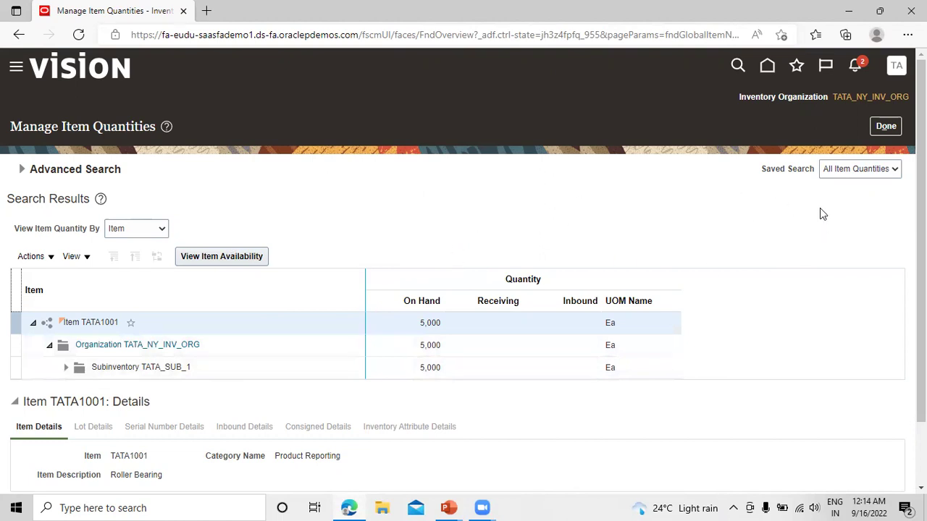
{"action": "left_click", "coordinate": [887, 127]}
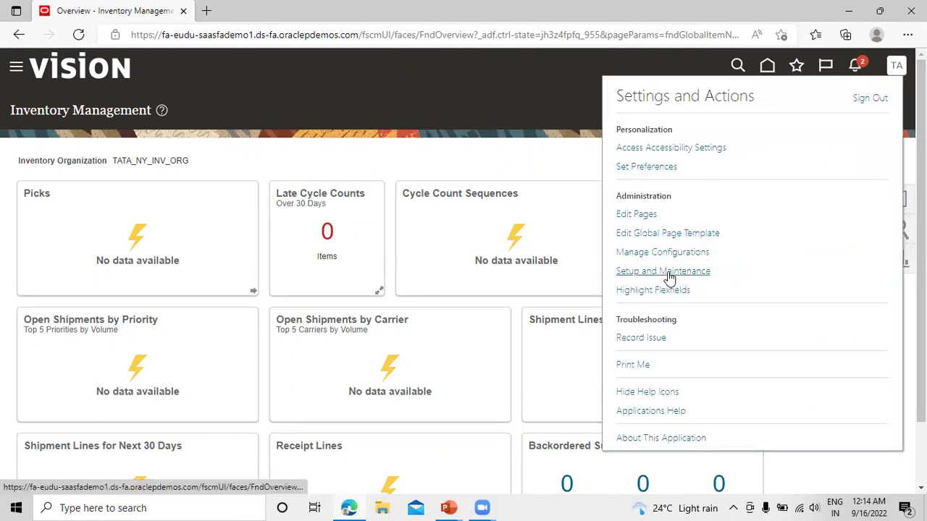
Go to Setup and Maintenance and open TATA Implementation Project from the implementation projects overview.
{"action": "left_click", "coordinate": [669, 277]}
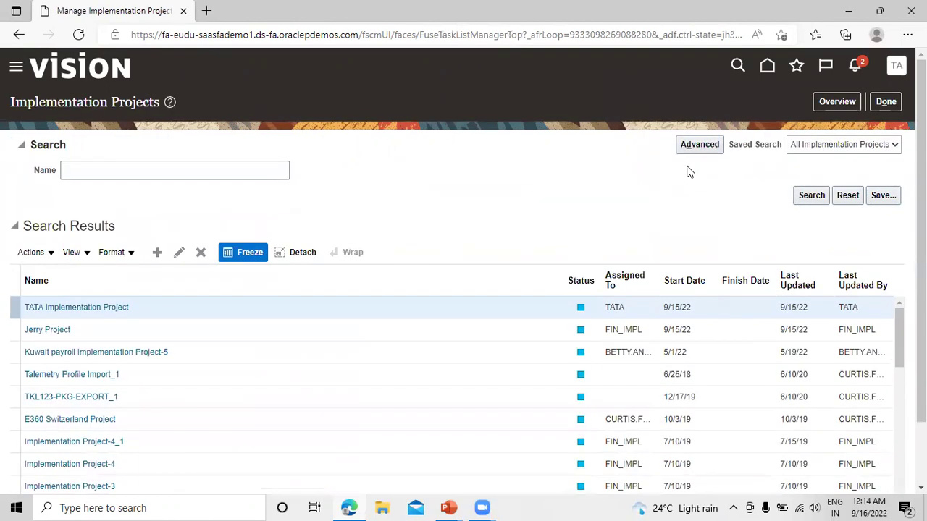
{"action": "left_click", "coordinate": [840, 102]}
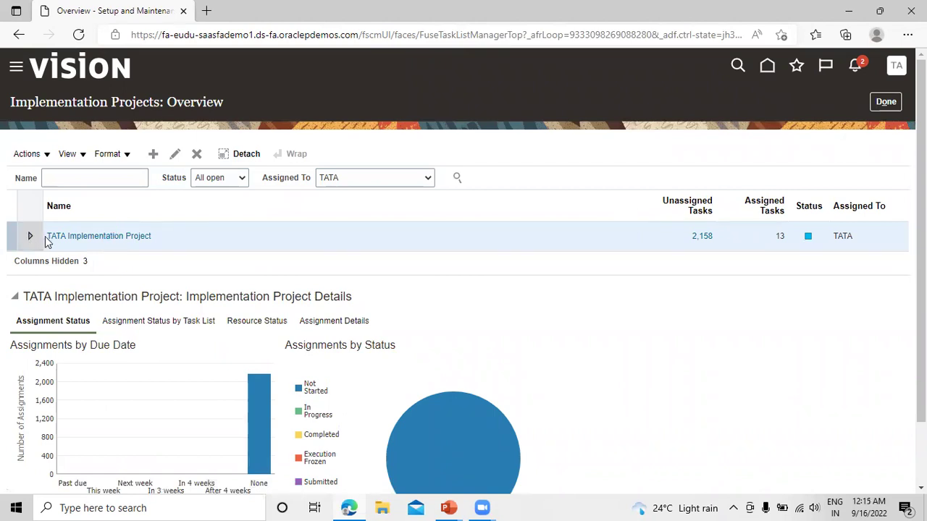
{"action": "left_click", "coordinate": [84, 239]}
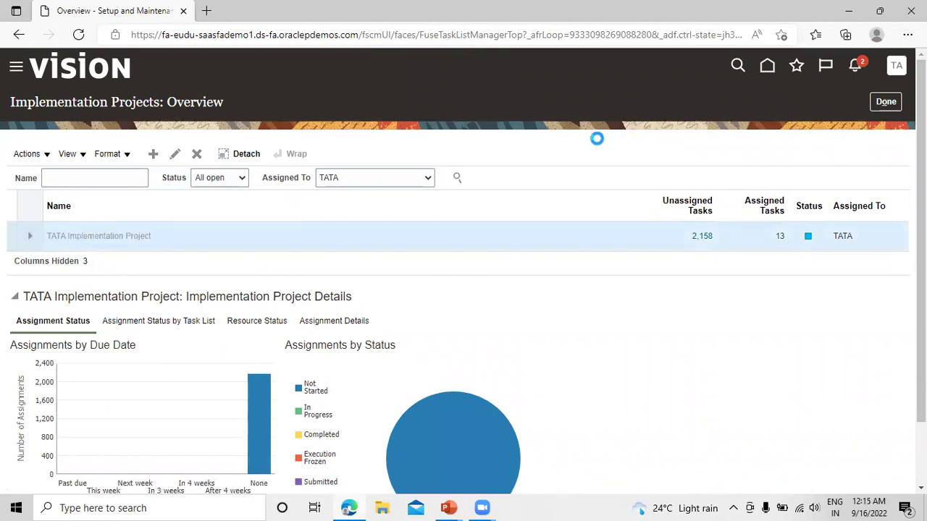
Find the project tasks matching "subin" and open the Manage Subinventories and Locators task.
{"action": "left_click", "coordinate": [112, 280]}
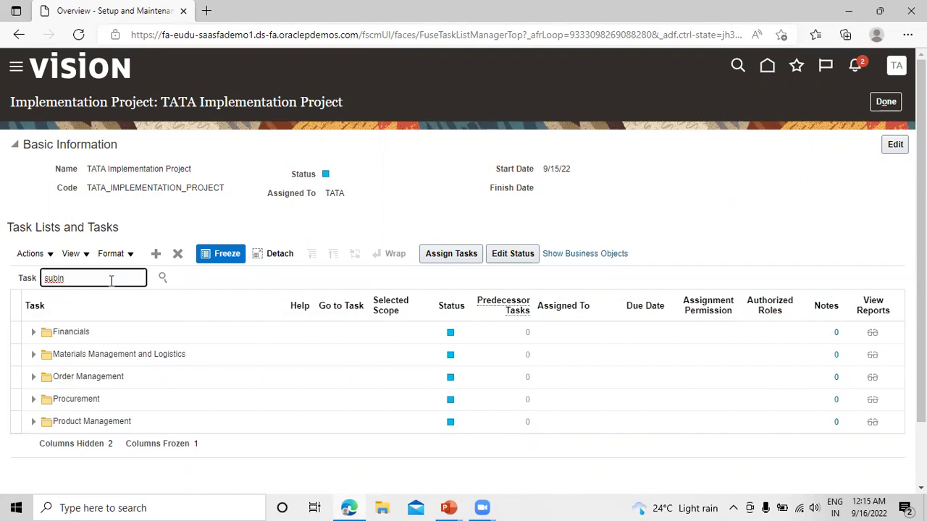
{"action": "key", "text": "Return"}
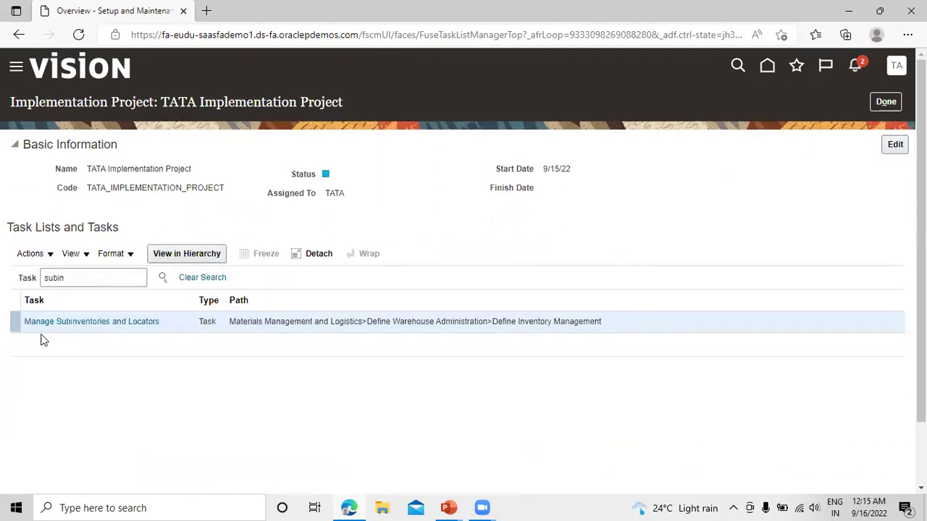
{"action": "left_click", "coordinate": [50, 326]}
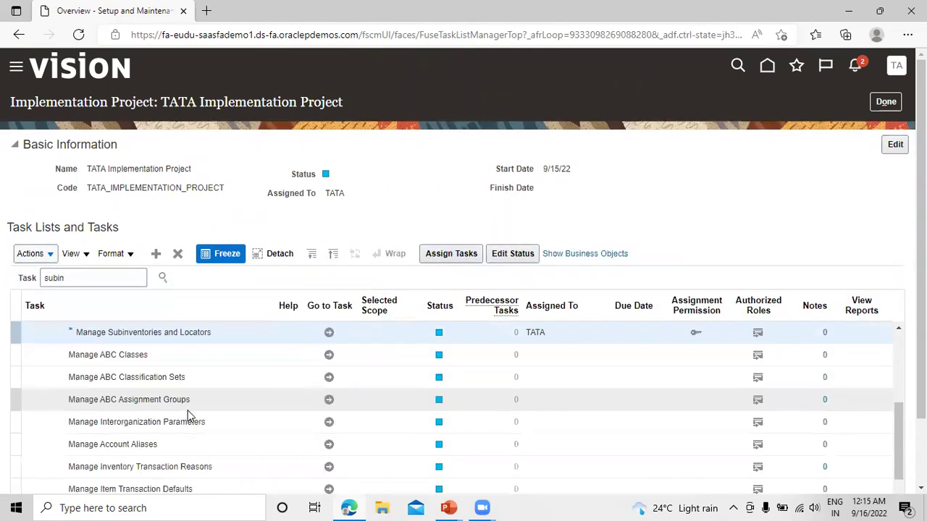
{"action": "left_click", "coordinate": [329, 334]}
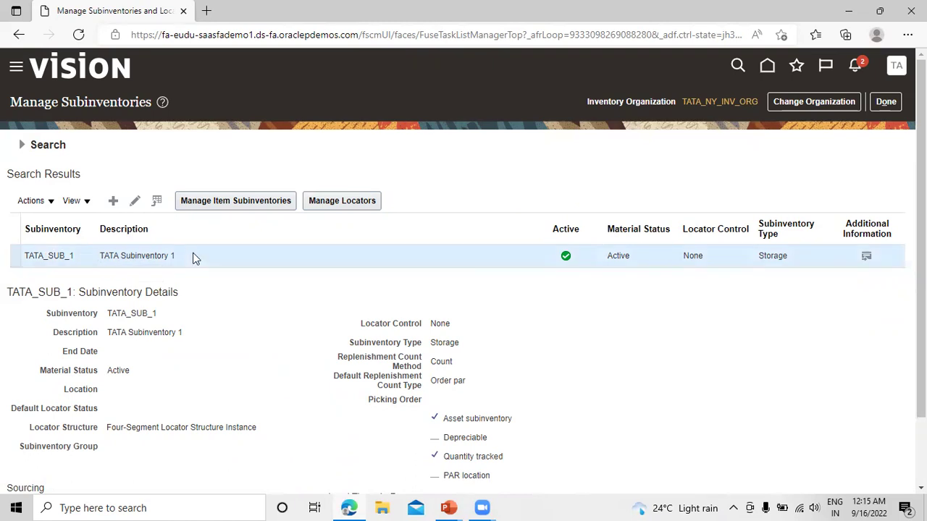
Open the item subinventories of TATA_SUB_1 and look over the page's detail sections.
{"action": "left_click", "coordinate": [218, 206]}
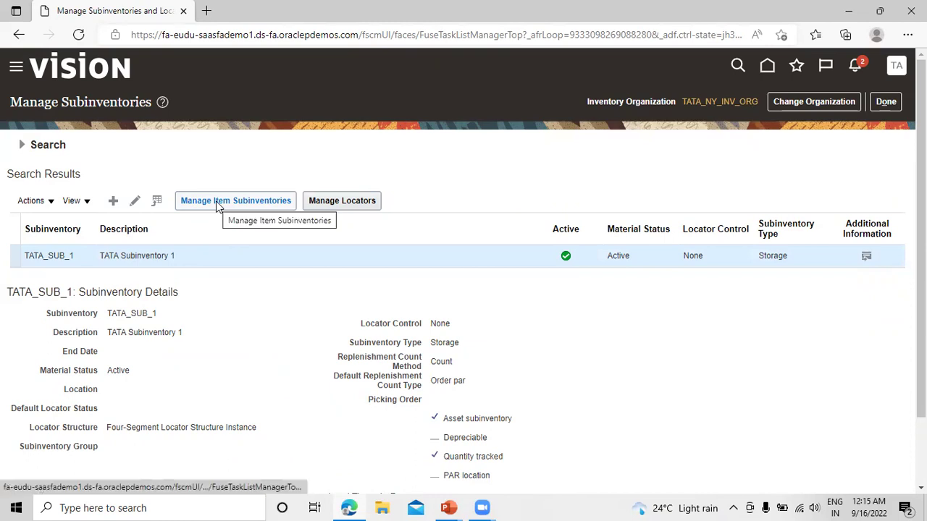
{"action": "left_click", "coordinate": [218, 206]}
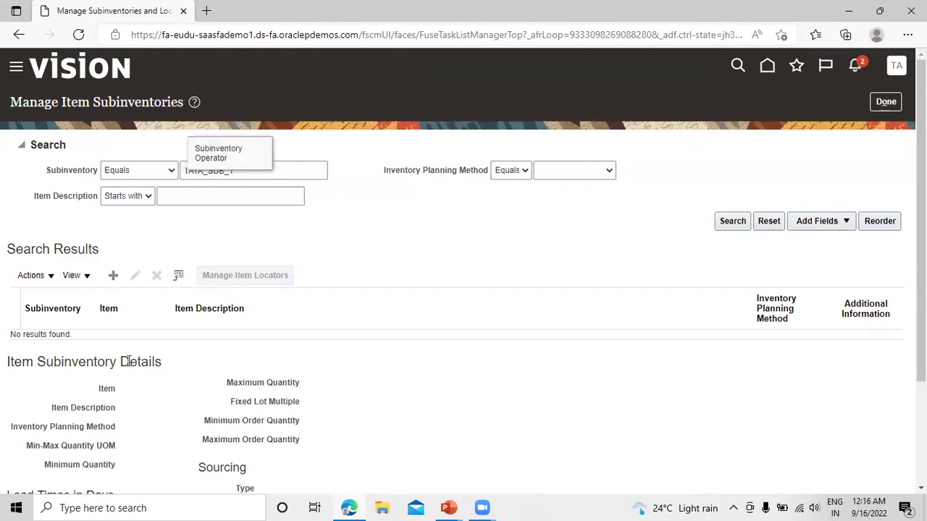
{"action": "scroll", "coordinate": [158, 379], "scroll_direction": "down", "scroll_amount": 2}
{"action": "scroll", "coordinate": [160, 380], "scroll_direction": "up", "scroll_amount": 2}
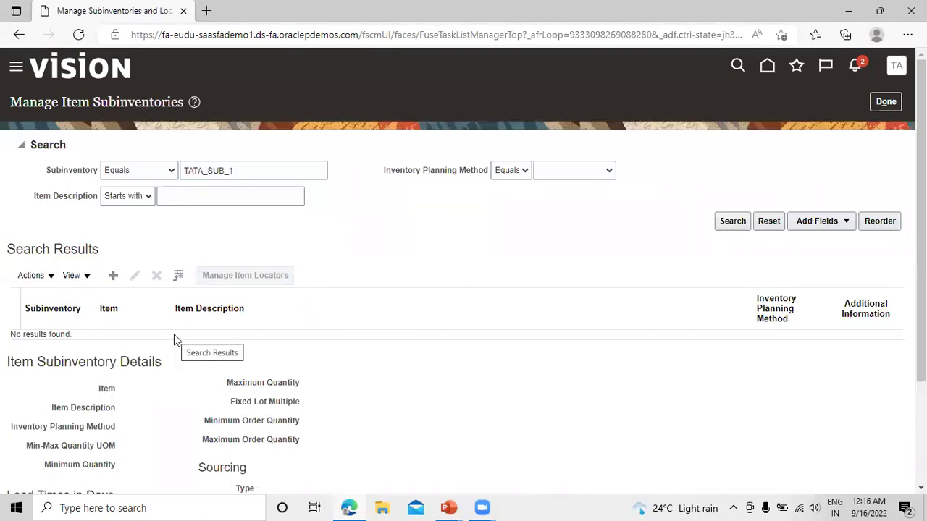
Start adding an item to subinventory TATA_SUB_1 and select item TATA1001 by searching for "tata".
{"action": "left_click", "coordinate": [112, 278]}
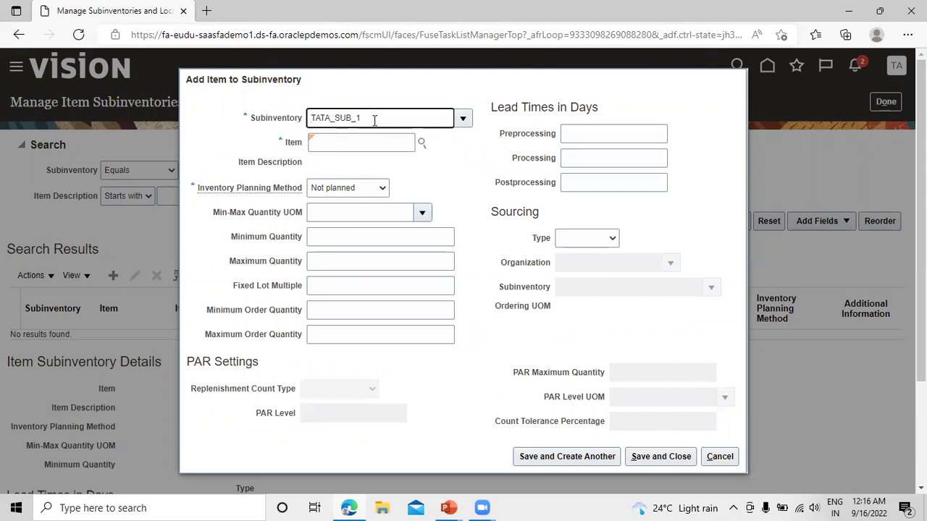
{"action": "left_click", "coordinate": [421, 143]}
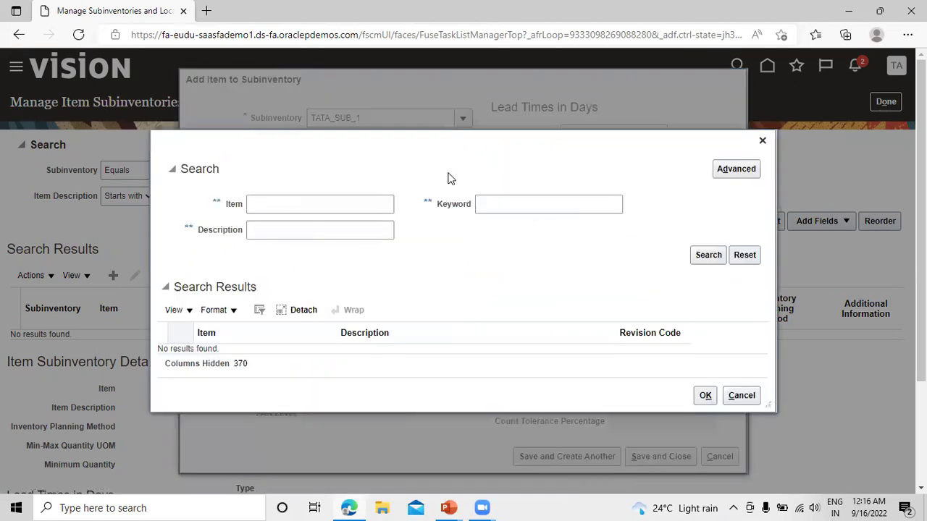
{"action": "left_click", "coordinate": [301, 205]}
{"action": "type", "text": "tat"}
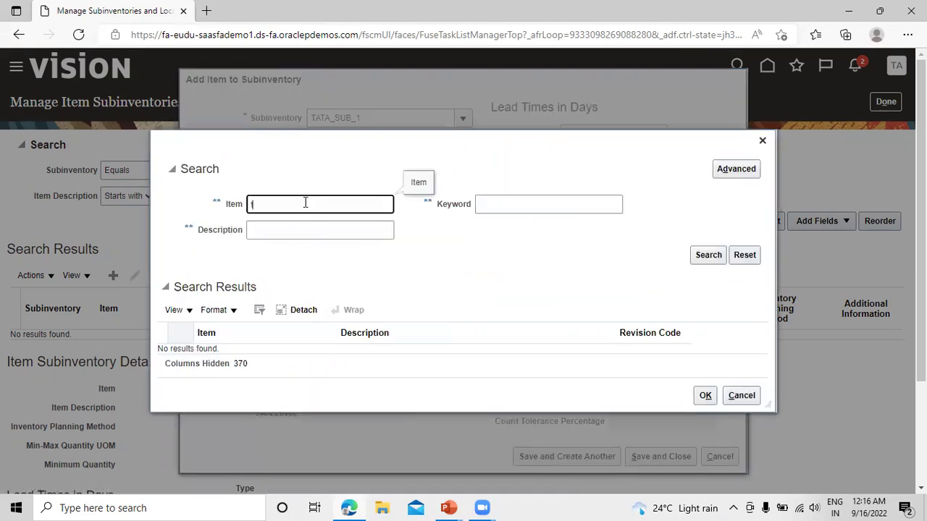
{"action": "type", "text": "a"}
{"action": "left_click", "coordinate": [708, 255]}
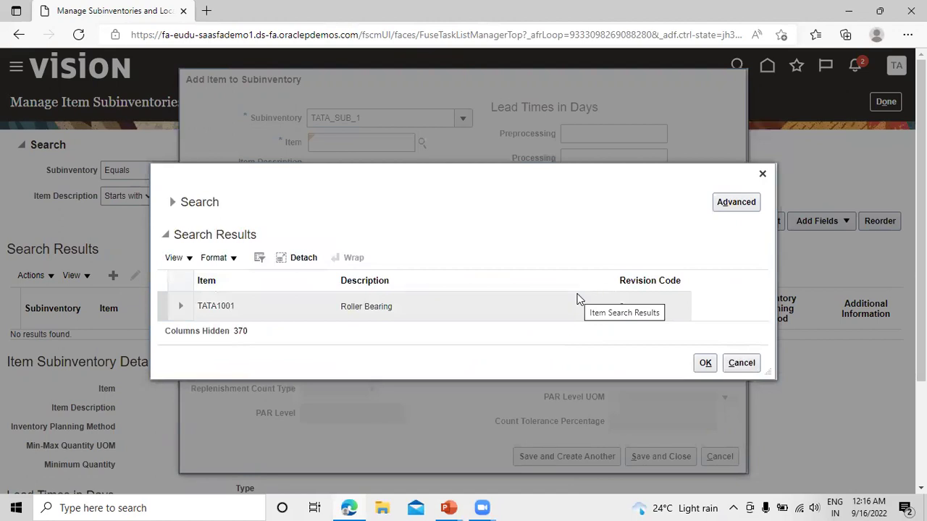
{"action": "left_click", "coordinate": [440, 306]}
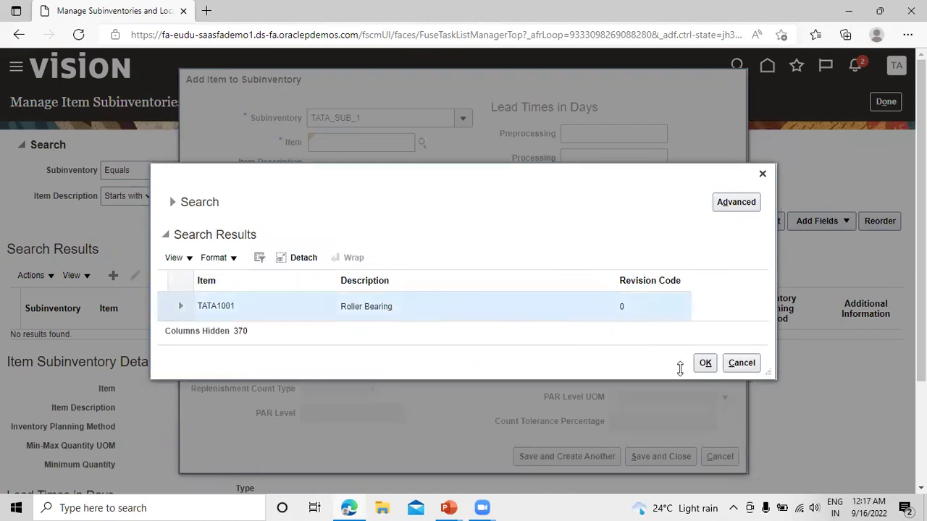
{"action": "left_click", "coordinate": [706, 363]}
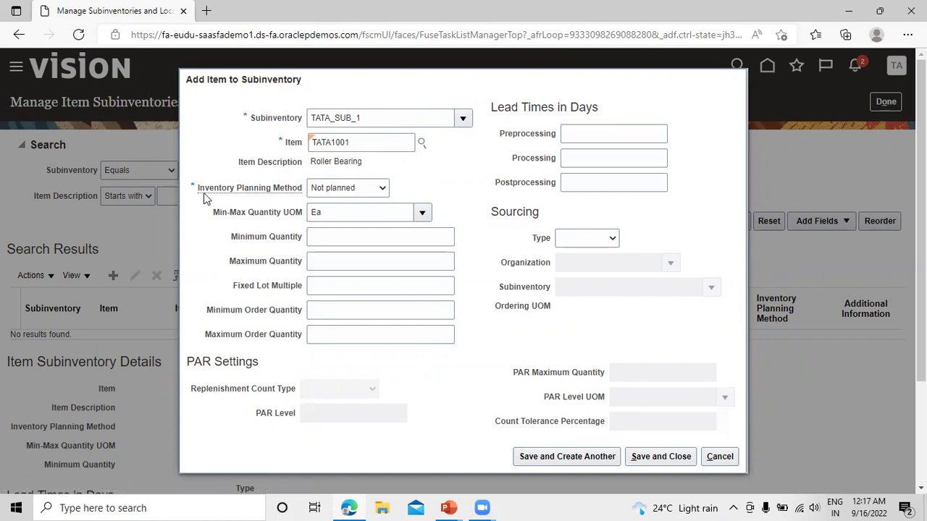
Set the item's inventory planning method to Min-max planning with a minimum quantity of 10,000 and a maximum quantity of 20,000.
{"action": "left_click", "coordinate": [377, 189]}
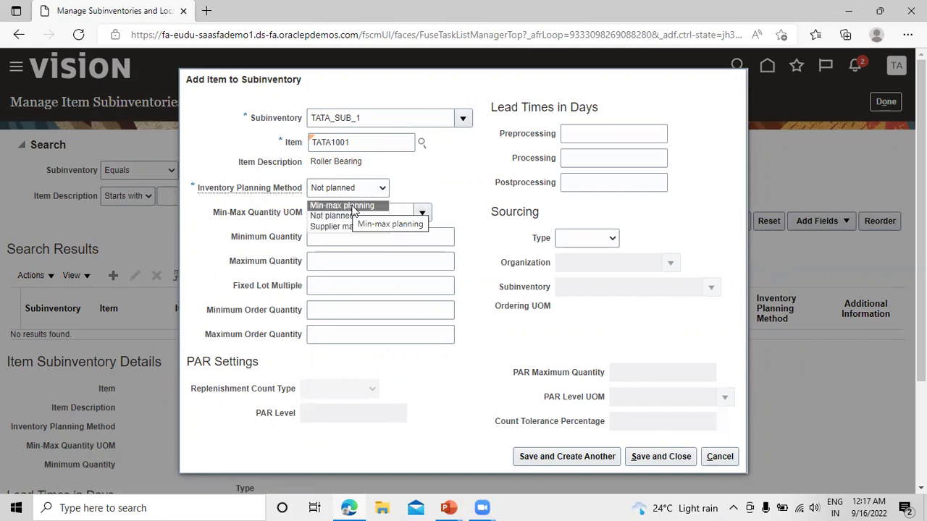
{"action": "left_click", "coordinate": [352, 206]}
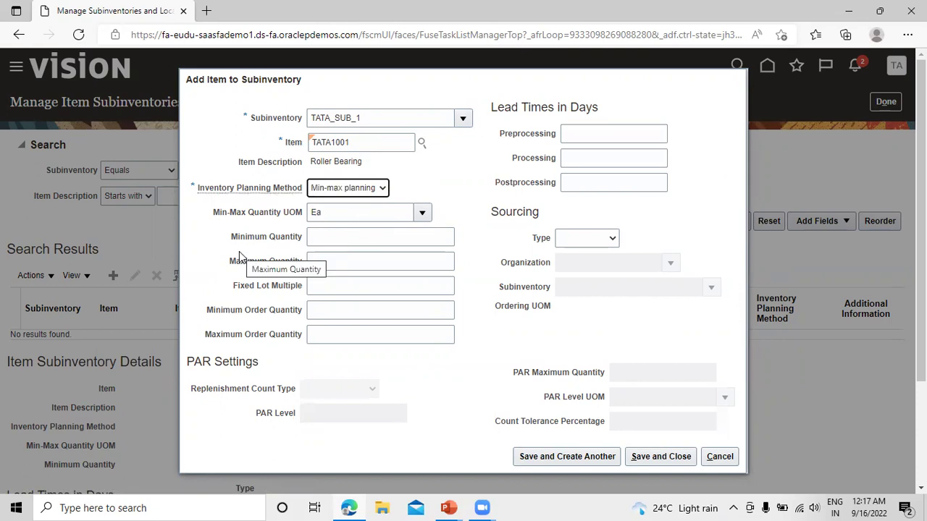
{"action": "left_click", "coordinate": [362, 236]}
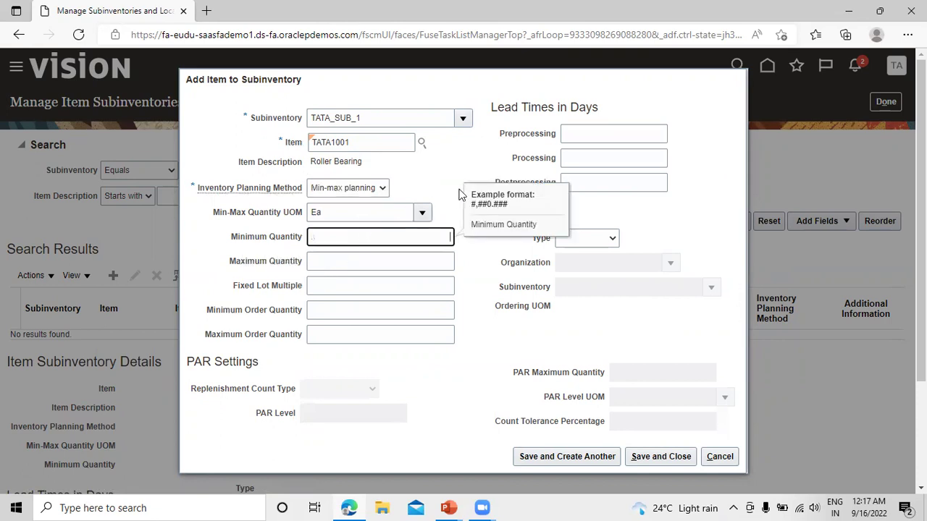
{"action": "type", "text": "100"}
{"action": "left_click", "coordinate": [464, 168]}
{"action": "left_click", "coordinate": [415, 261]}
{"action": "type", "text": "20000"}
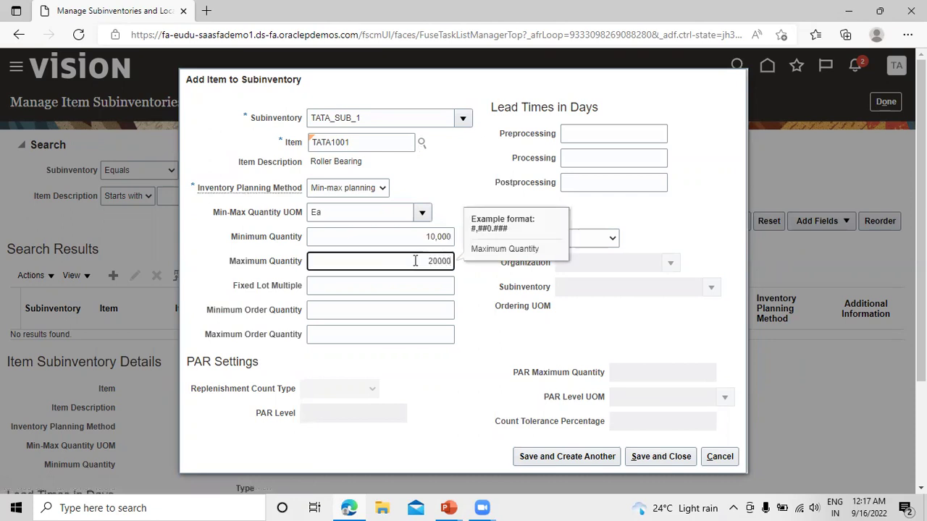
{"action": "left_click", "coordinate": [454, 186]}
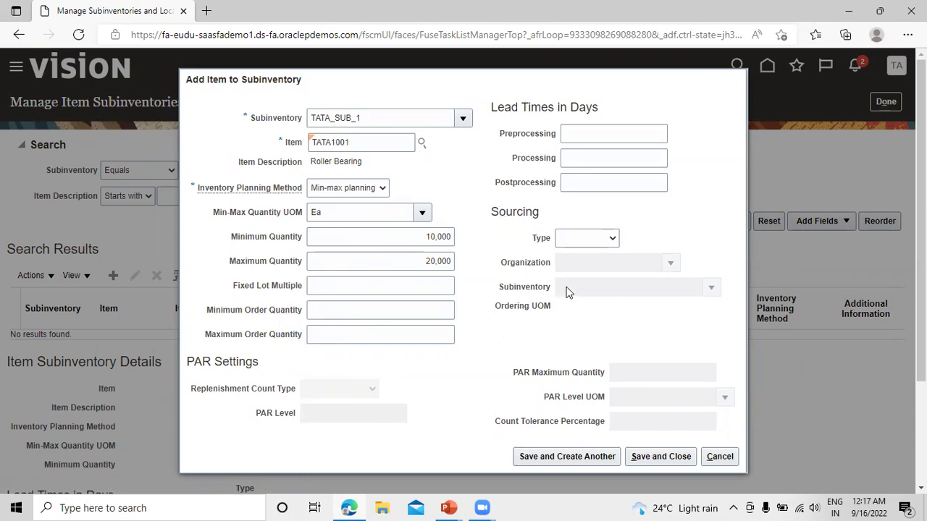
Leave the sourcing type blank, save the item subinventory record, review its details and return to Manage Subinventories.
{"action": "left_click", "coordinate": [612, 239]}
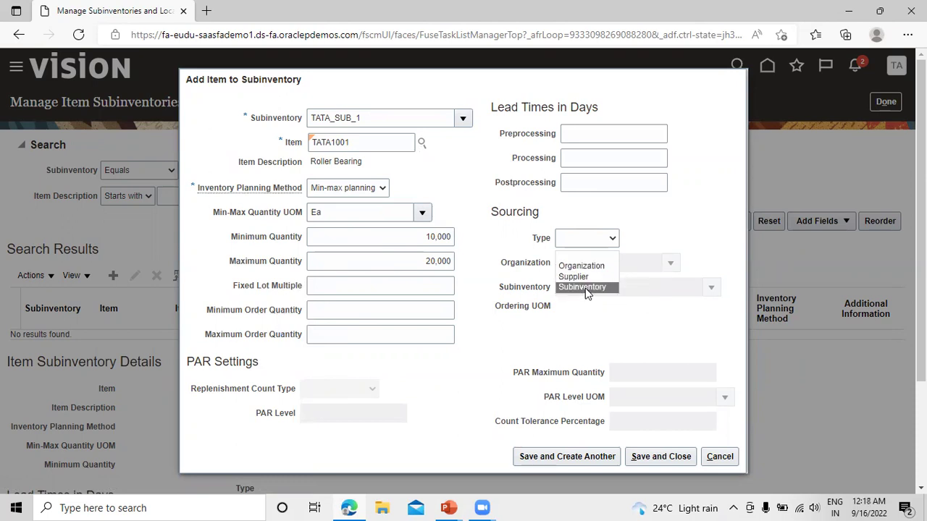
{"action": "left_click", "coordinate": [463, 377]}
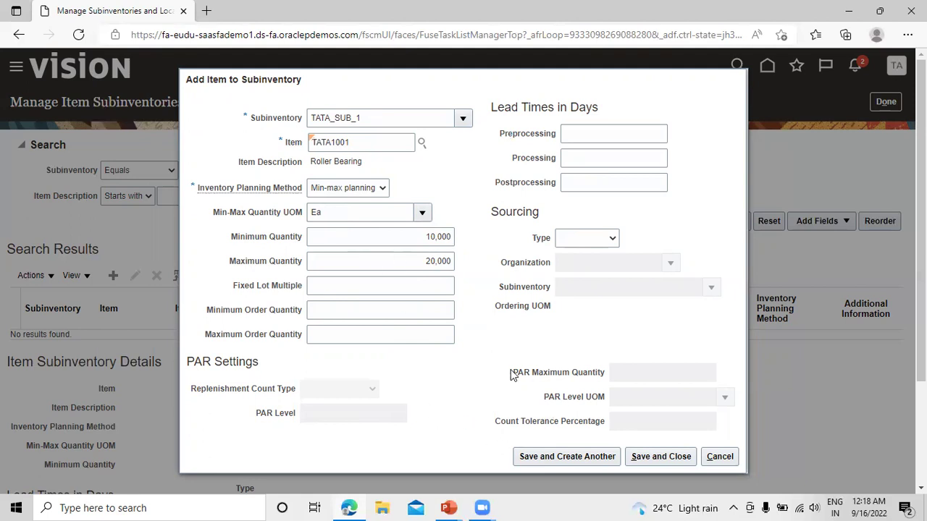
{"action": "left_click", "coordinate": [650, 456]}
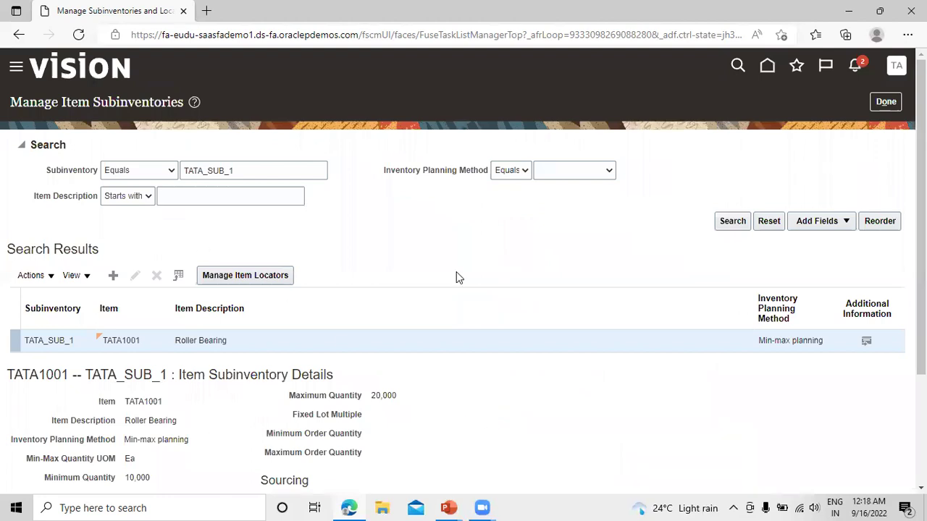
{"action": "scroll", "coordinate": [456, 277], "scroll_direction": "down", "scroll_amount": 2}
{"action": "scroll", "coordinate": [456, 274], "scroll_direction": "up", "scroll_amount": 2}
{"action": "left_click", "coordinate": [891, 107]}
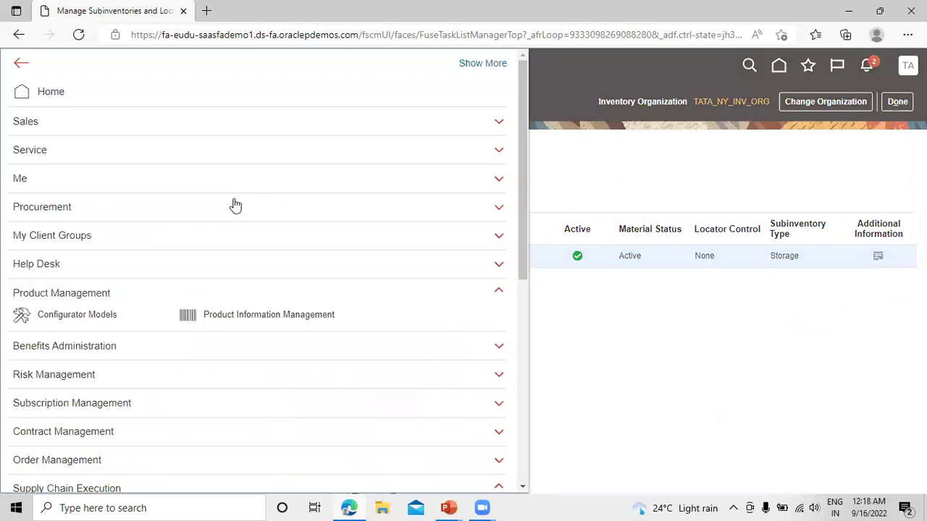
Go to Scheduled Processes under Tools and start scheduling a new process.
{"action": "scroll", "coordinate": [234, 205], "scroll_direction": "down", "scroll_amount": 4}
{"action": "scroll", "coordinate": [234, 205], "scroll_direction": "down", "scroll_amount": 2}
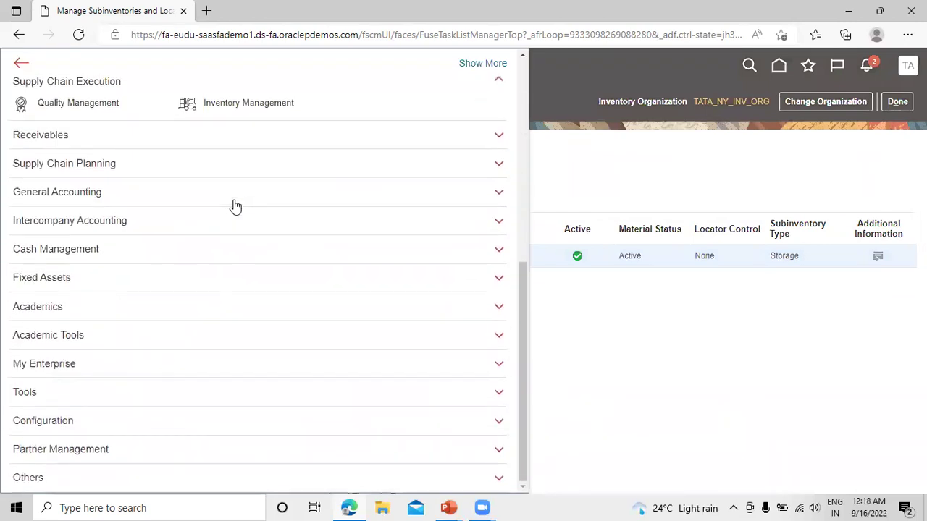
{"action": "left_click", "coordinate": [109, 394]}
{"action": "scroll", "coordinate": [176, 246], "scroll_direction": "down", "scroll_amount": 2}
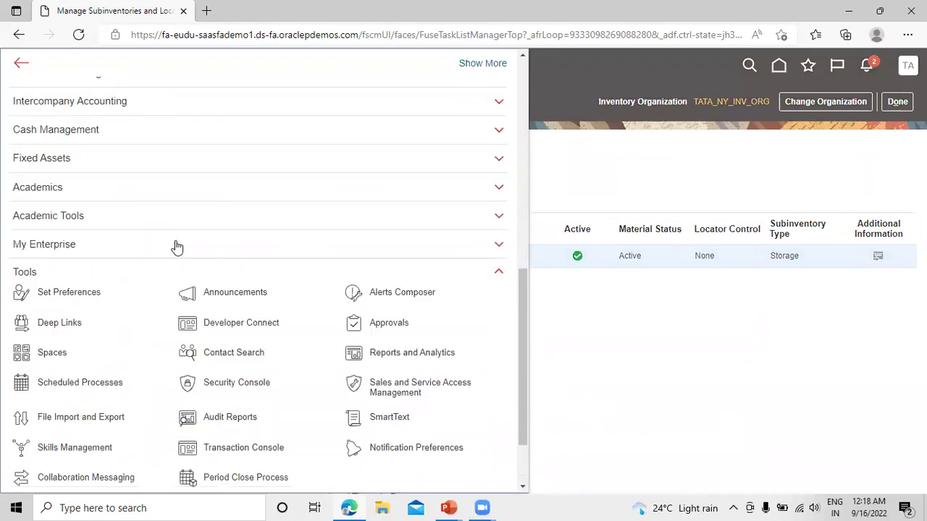
{"action": "left_click", "coordinate": [93, 389]}
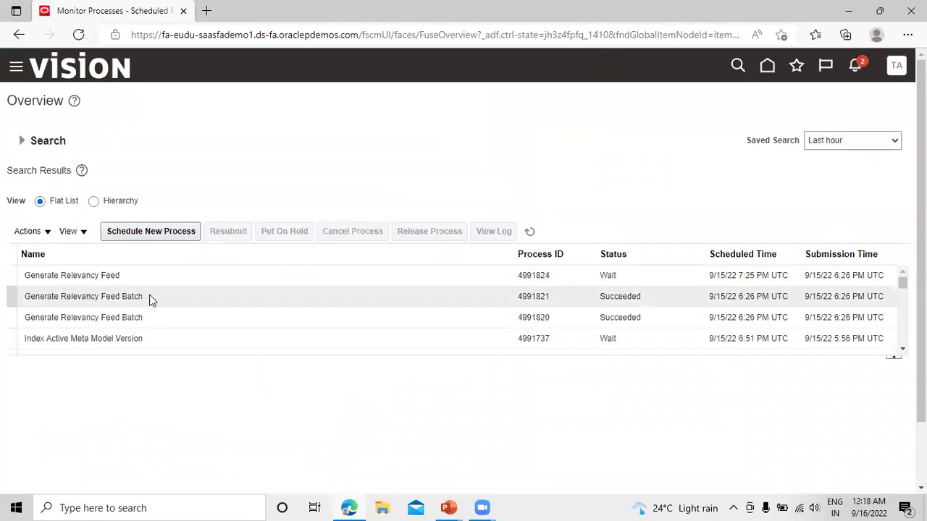
{"action": "left_click", "coordinate": [130, 233]}
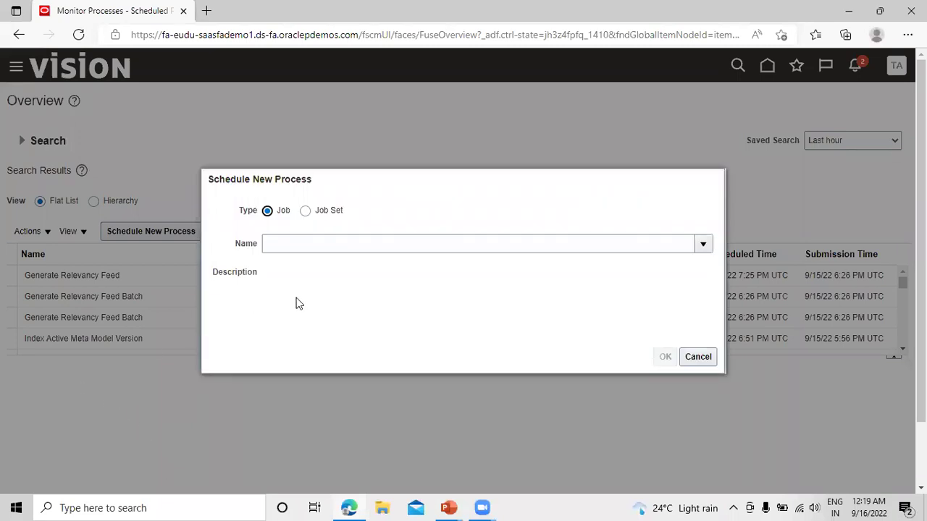
Try to find the job by name with "min max planning report" and "min-max planning report", and cancel the search.
{"action": "left_click", "coordinate": [345, 245]}
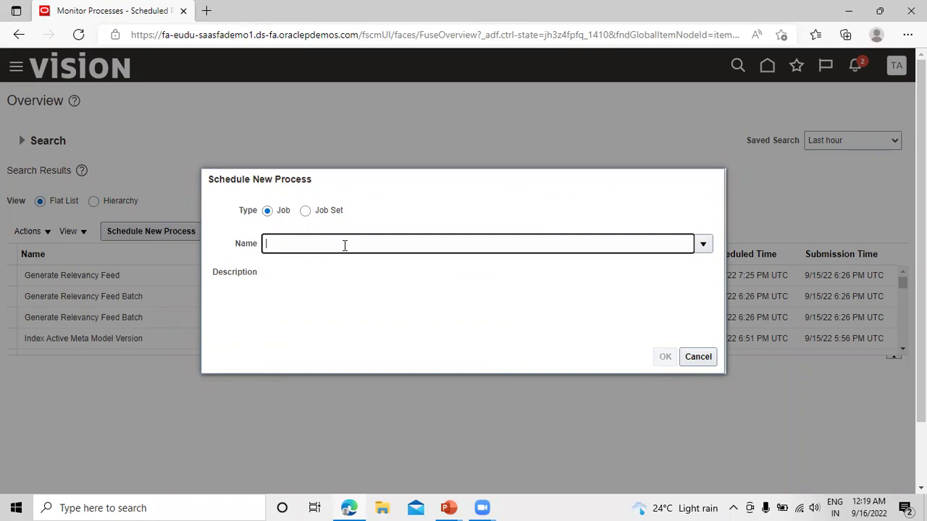
{"action": "type", "text": "min max planning rep"}
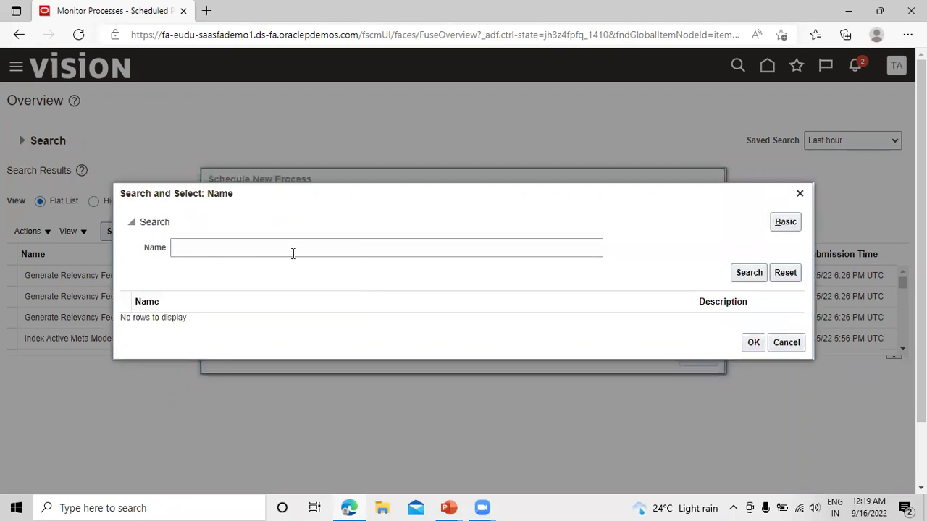
{"action": "left_click_drag", "start_coordinate": [314, 212], "coordinate": [323, 251]}
{"action": "left_click", "coordinate": [316, 220]}
{"action": "left_click", "coordinate": [271, 246]}
{"action": "type", "text": "min-maz"}
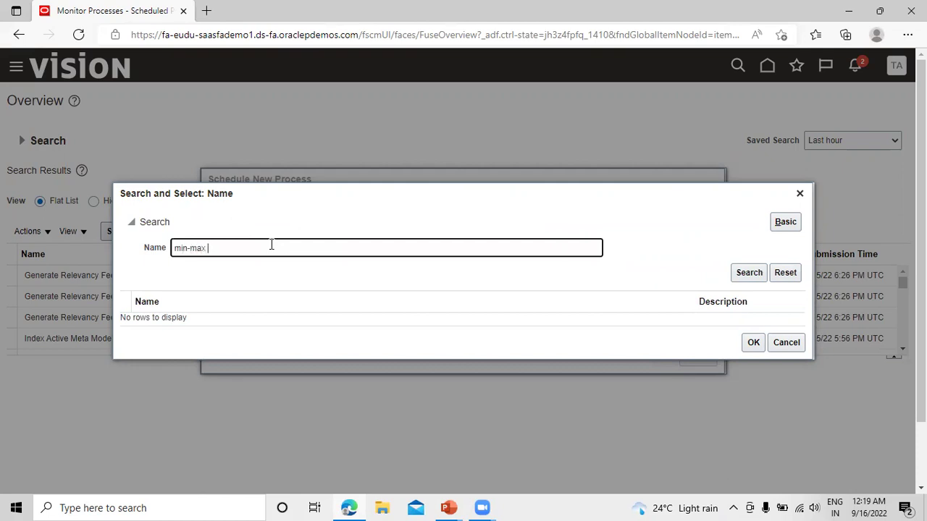
{"action": "type", "text": "planning report"}
{"action": "left_click", "coordinate": [747, 273]}
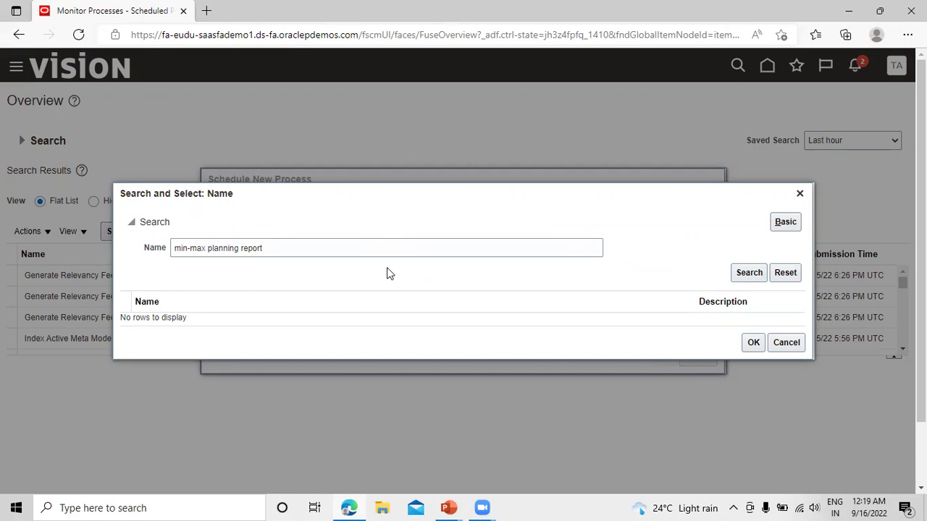
{"action": "left_click", "coordinate": [785, 343]}
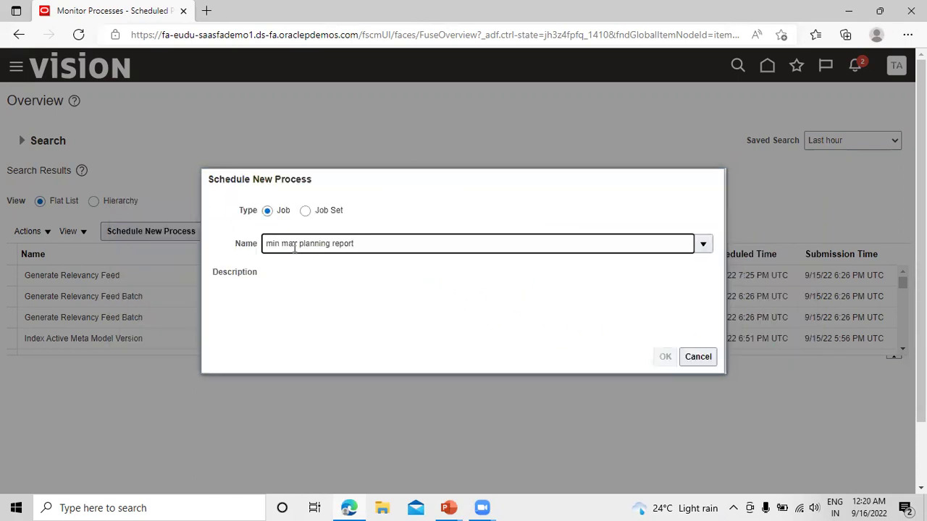
Correct the job name to use "min-max", choose the Print Min-Max Planning Report job and open its process details.
{"action": "key", "text": "BackSpace"}
{"action": "type", "text": "-"}
{"action": "left_click", "coordinate": [386, 303]}
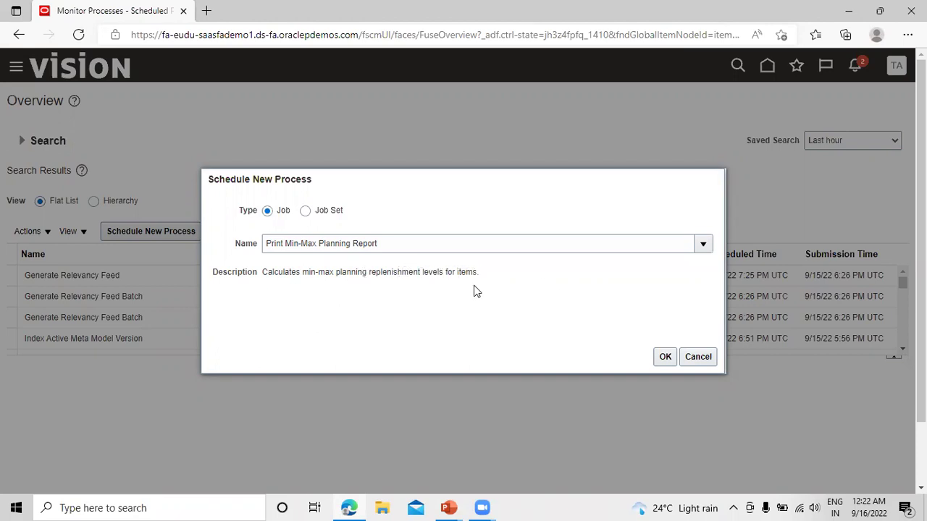
{"action": "left_click", "coordinate": [664, 358]}
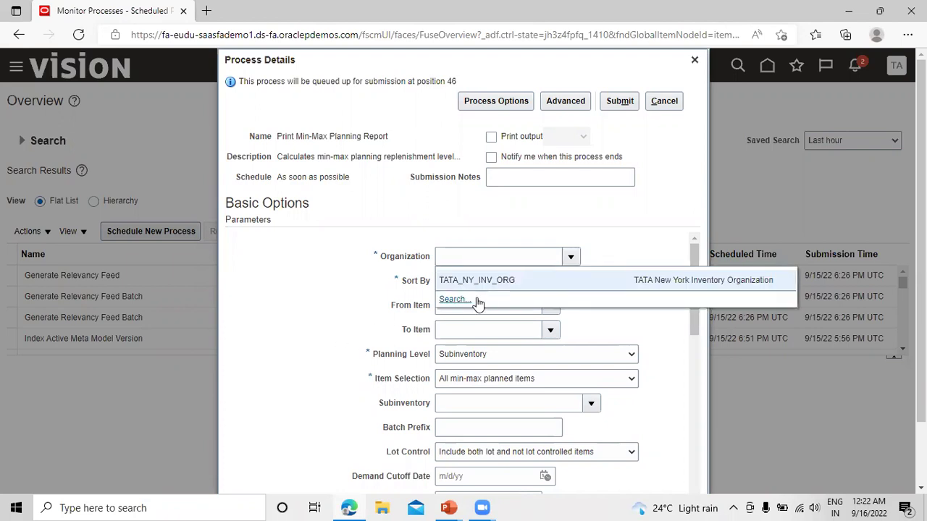
Set the report's organization to TATA_NY_INV_ORG and sort it by Inventory item.
{"action": "left_click", "coordinate": [488, 278]}
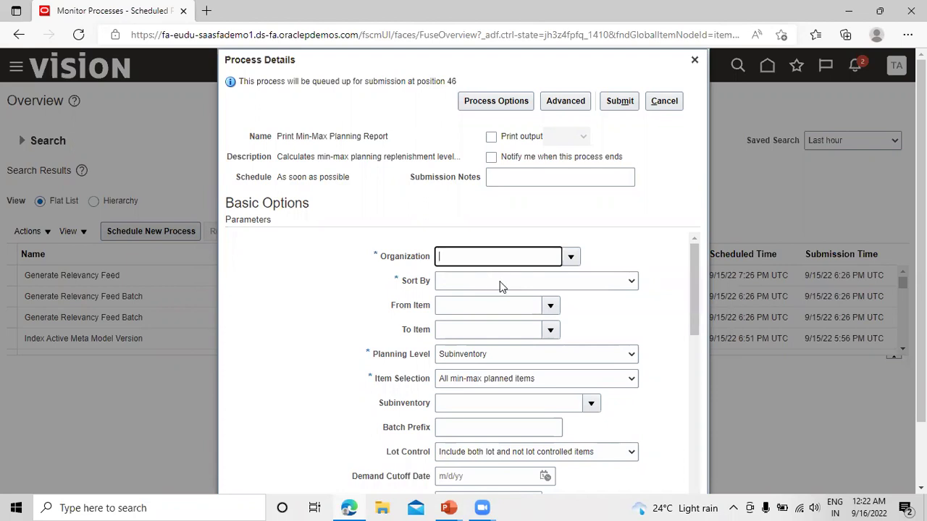
{"action": "left_click", "coordinate": [631, 283]}
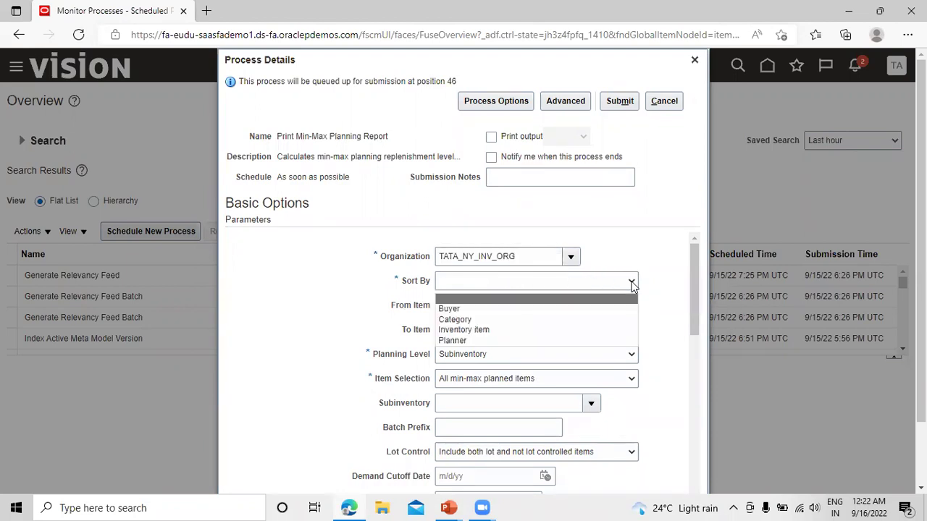
{"action": "left_click", "coordinate": [600, 331]}
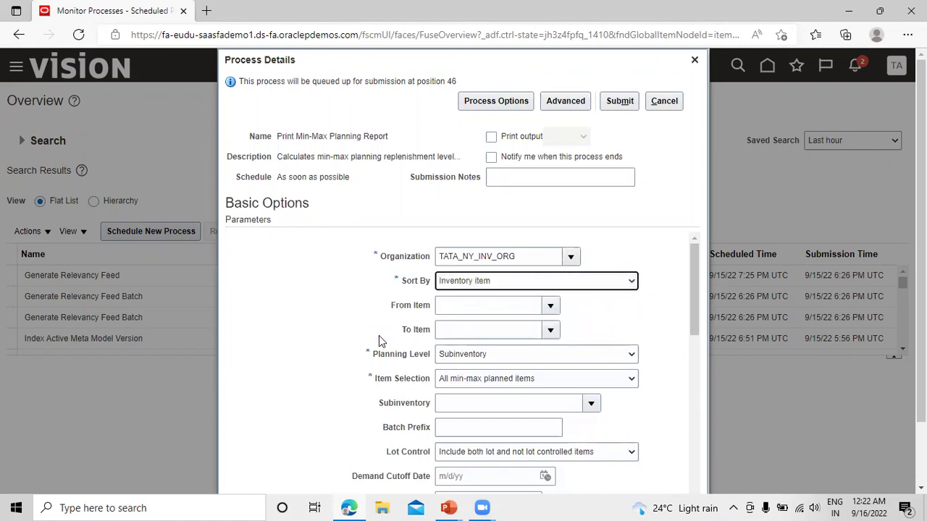
Keep the item selection at All min-max planned items and set the subinventory to TATA_SUB_1.
{"action": "scroll", "coordinate": [355, 307], "scroll_direction": "down", "scroll_amount": 1}
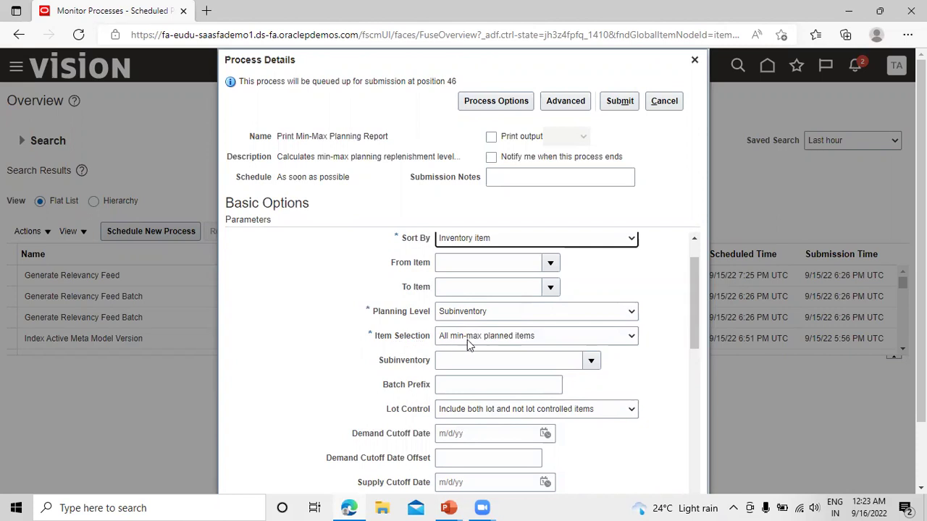
{"action": "left_click", "coordinate": [629, 336]}
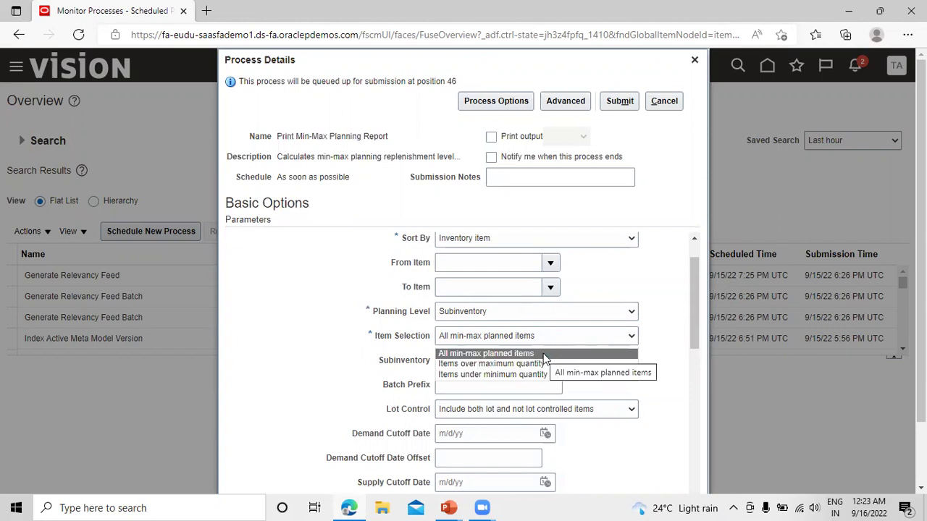
{"action": "left_click", "coordinate": [507, 354]}
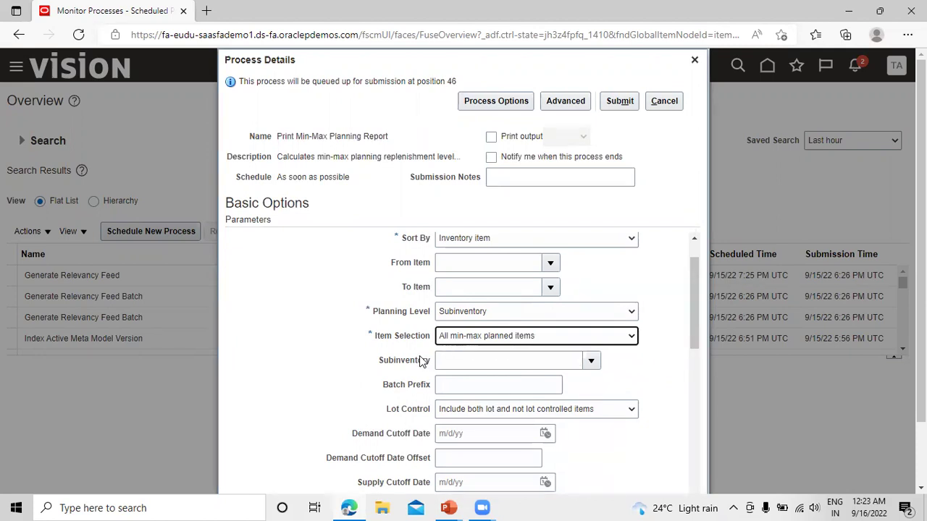
{"action": "left_click", "coordinate": [590, 360]}
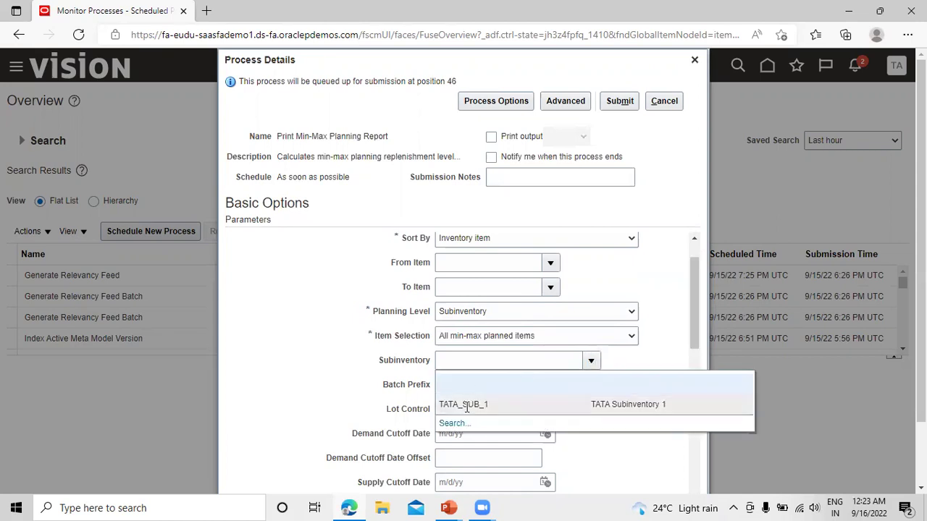
{"action": "left_click", "coordinate": [467, 406]}
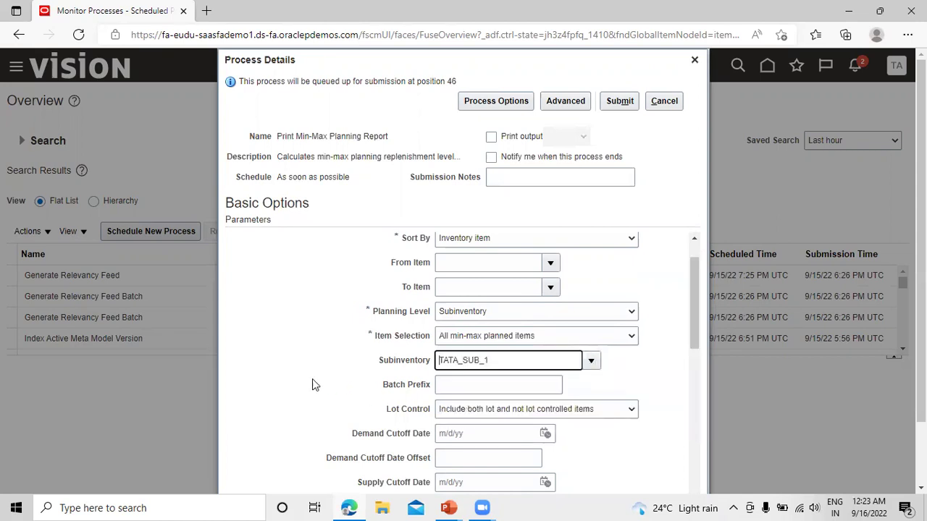
Review the remaining report parameters, including the Restock choices, supply and demand options, and the category, buyer and planner ranges.
{"action": "scroll", "coordinate": [635, 353], "scroll_direction": "down", "scroll_amount": 2}
{"action": "scroll", "coordinate": [641, 352], "scroll_direction": "down", "scroll_amount": 1}
{"action": "scroll", "coordinate": [616, 352], "scroll_direction": "up", "scroll_amount": 1}
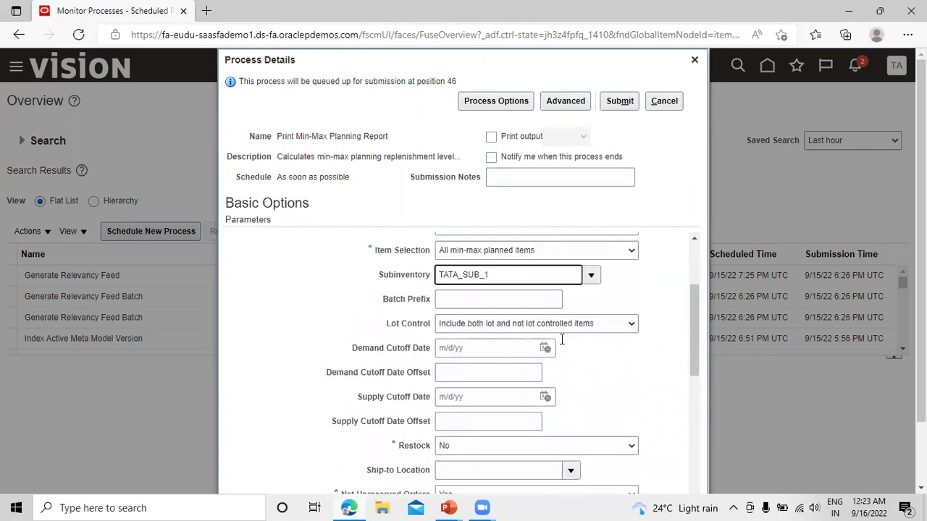
{"action": "scroll", "coordinate": [602, 352], "scroll_direction": "down", "scroll_amount": 1}
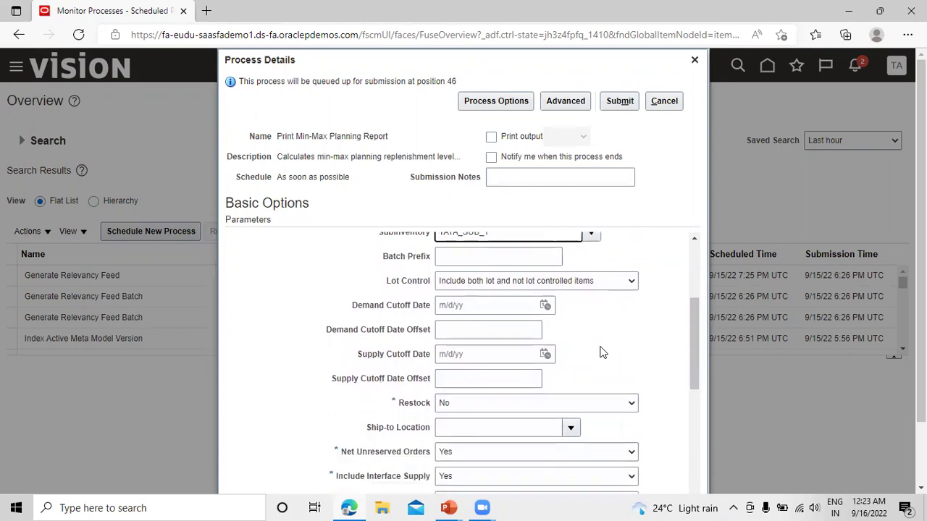
{"action": "scroll", "coordinate": [601, 352], "scroll_direction": "down", "scroll_amount": 2}
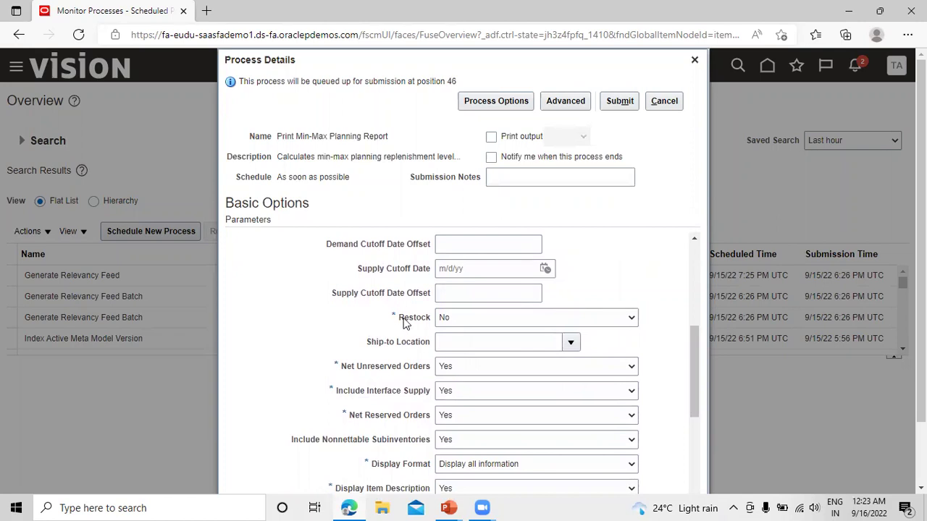
{"action": "left_click", "coordinate": [482, 324]}
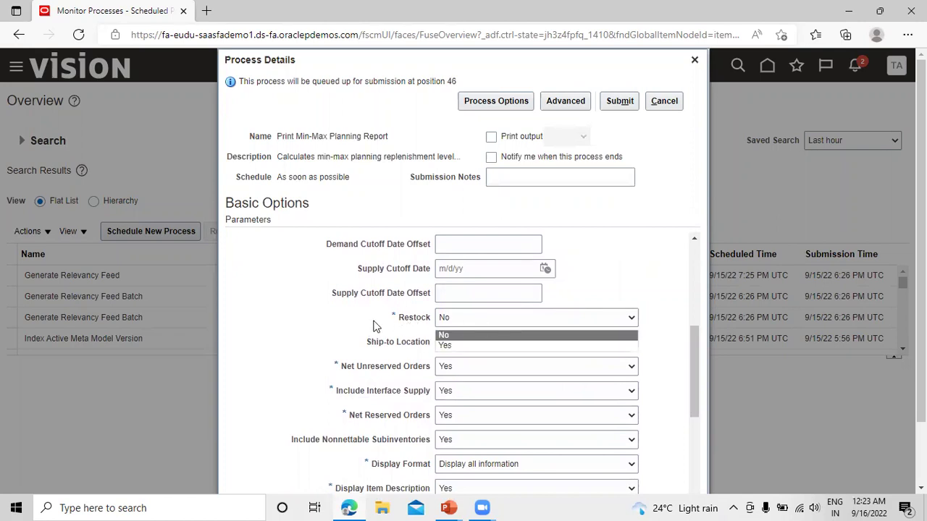
{"action": "left_click", "coordinate": [327, 325]}
{"action": "scroll", "coordinate": [284, 369], "scroll_direction": "down", "scroll_amount": 3}
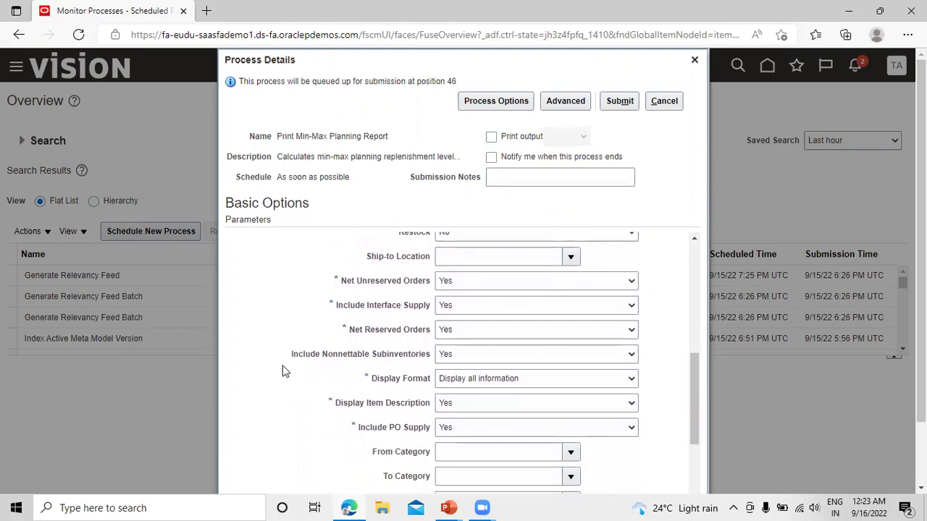
{"action": "scroll", "coordinate": [283, 369], "scroll_direction": "down", "scroll_amount": 3}
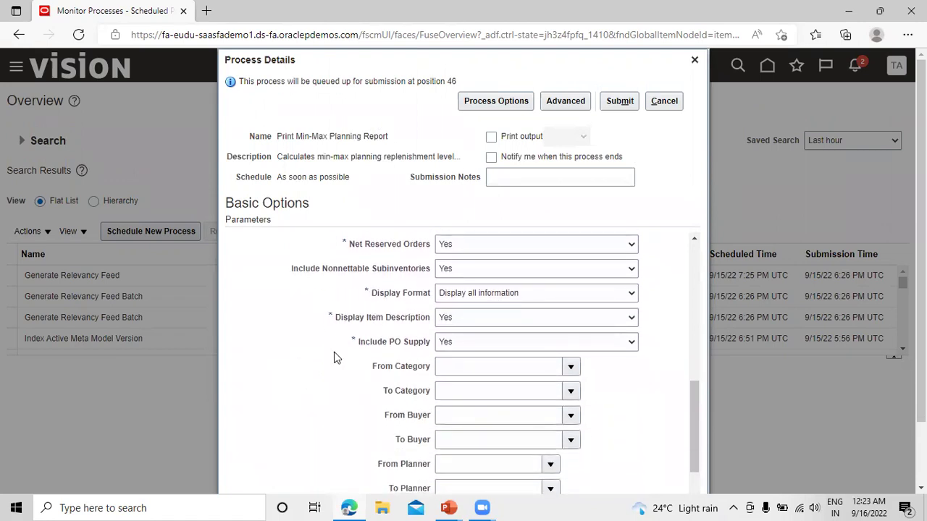
{"action": "scroll", "coordinate": [381, 386], "scroll_direction": "down", "scroll_amount": 3}
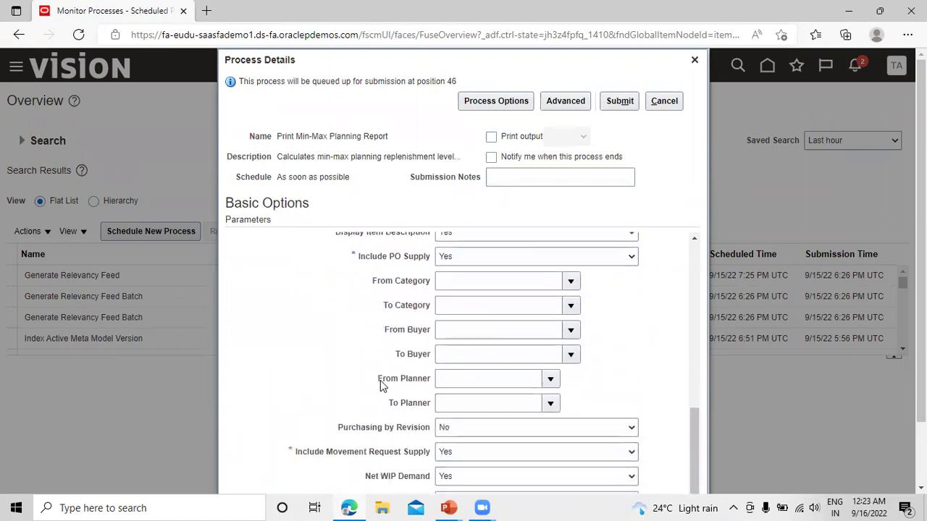
{"action": "scroll", "coordinate": [359, 384], "scroll_direction": "down", "scroll_amount": 1}
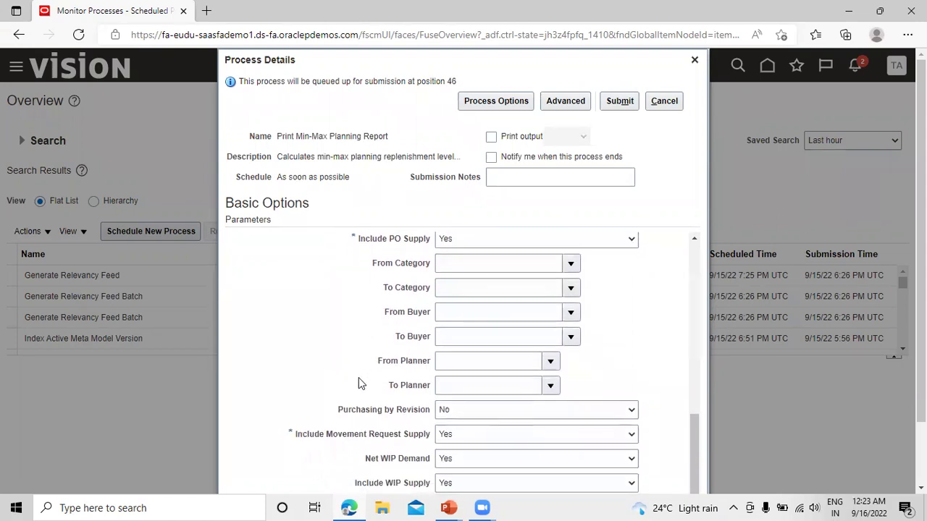
{"action": "scroll", "coordinate": [317, 387], "scroll_direction": "down", "scroll_amount": 3}
{"action": "scroll", "coordinate": [507, 365], "scroll_direction": "up", "scroll_amount": 5}
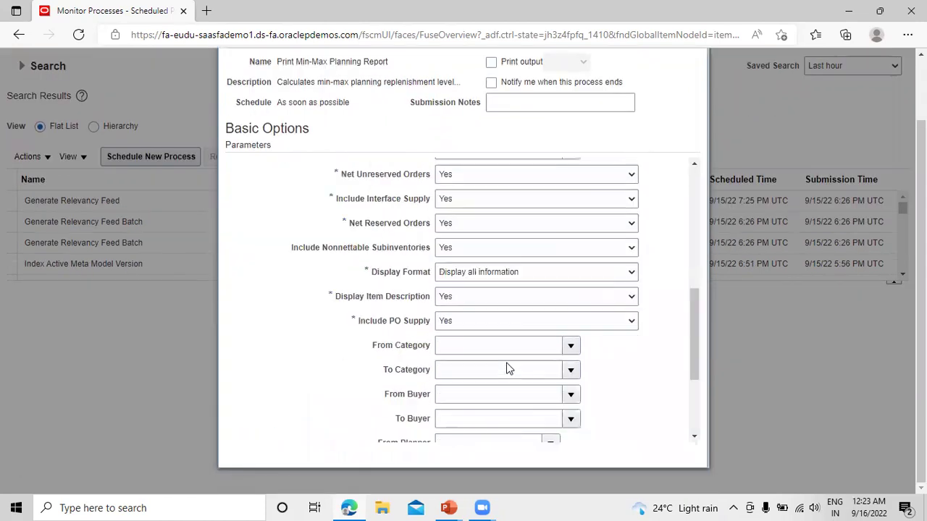
{"action": "scroll", "coordinate": [613, 294], "scroll_direction": "up", "scroll_amount": 15}
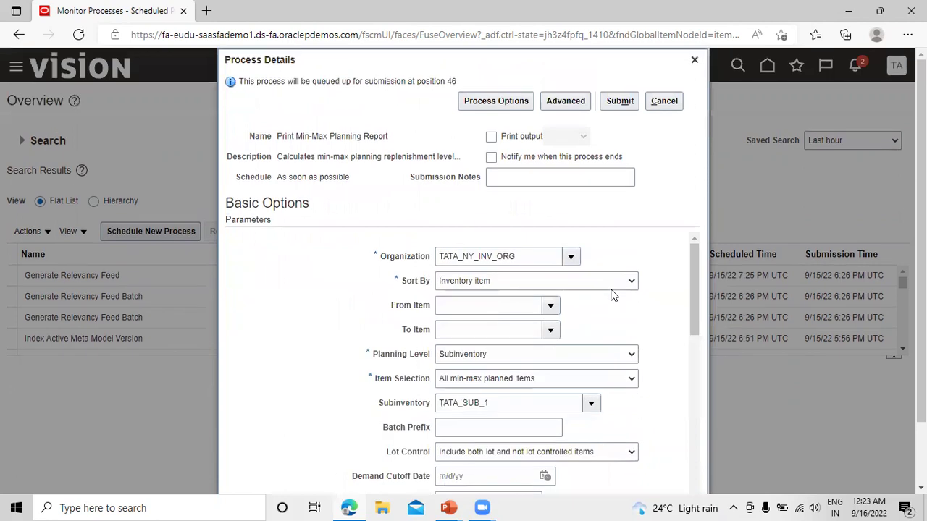
Submit the Print Min-Max Planning Report process, acknowledge the confirmation and refresh the process list.
{"action": "left_click", "coordinate": [616, 101]}
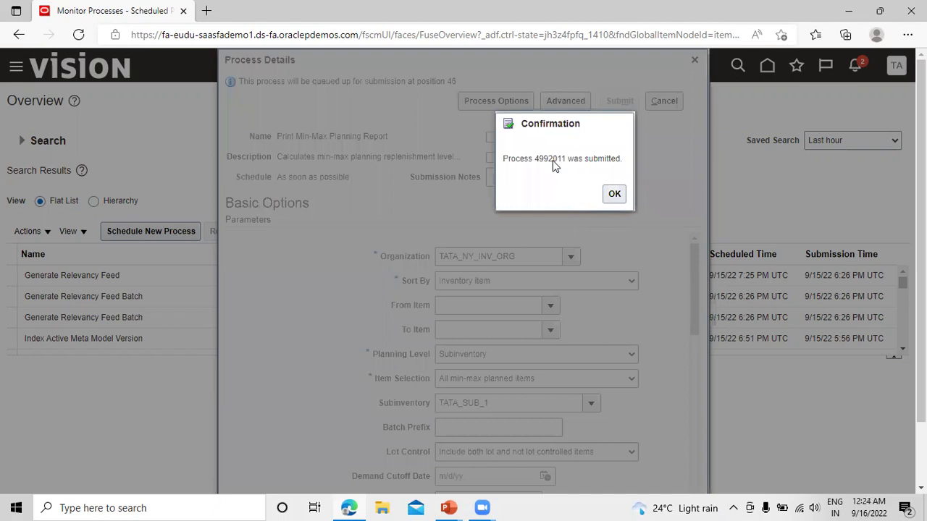
{"action": "left_click", "coordinate": [613, 194]}
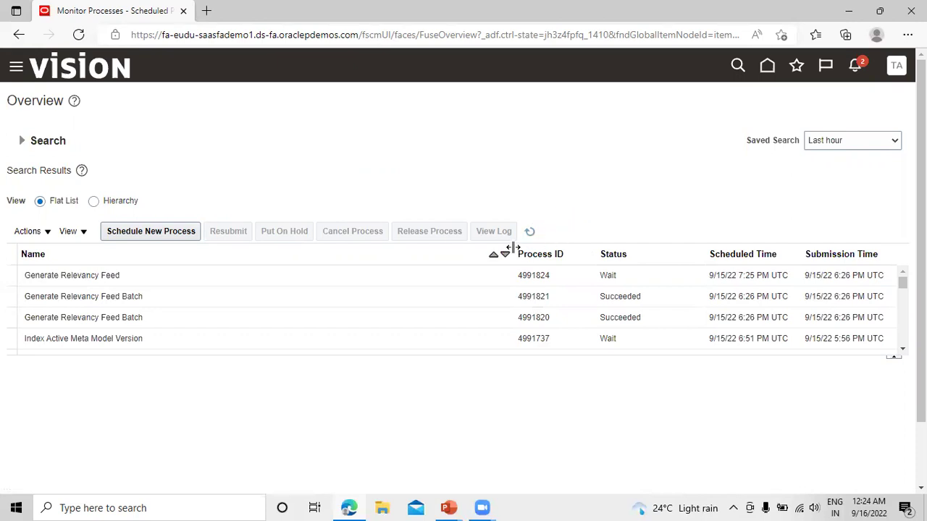
{"action": "left_click", "coordinate": [530, 234]}
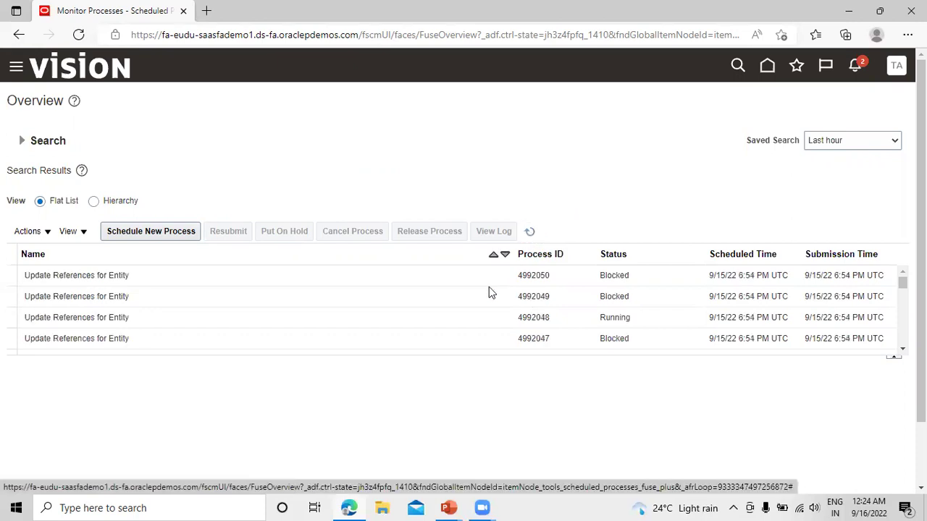
Locate the submitted Print Min-Max Planning Report in the process list and update its status.
{"action": "scroll", "coordinate": [474, 304], "scroll_direction": "down", "scroll_amount": 3}
{"action": "scroll", "coordinate": [476, 304], "scroll_direction": "down", "scroll_amount": 10}
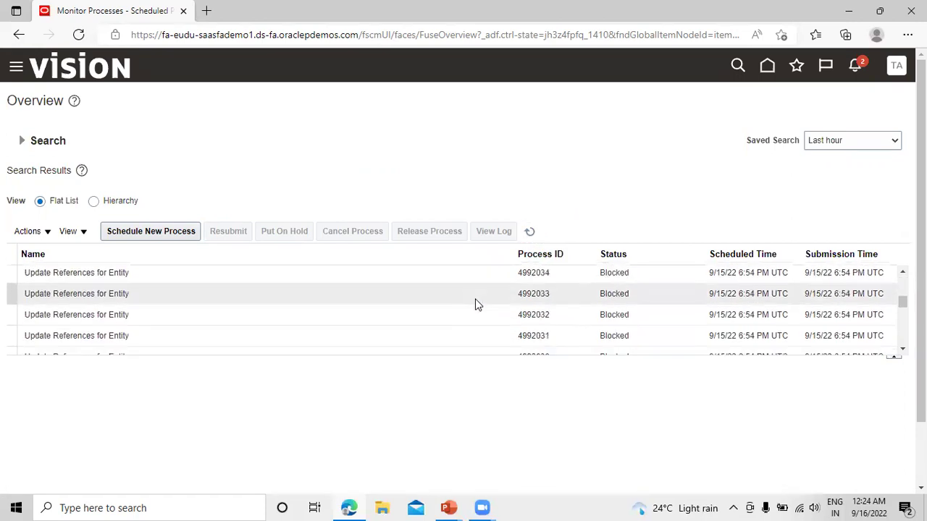
{"action": "scroll", "coordinate": [474, 299], "scroll_direction": "down", "scroll_amount": 5}
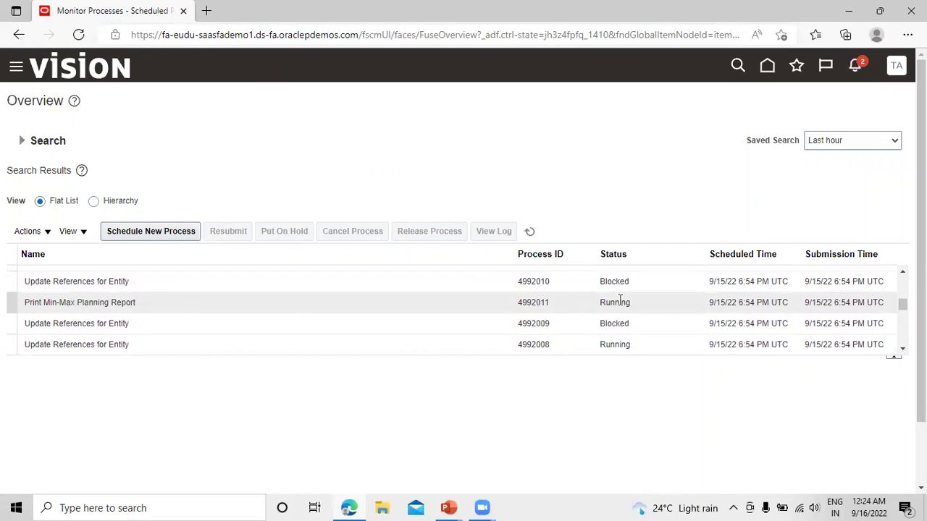
{"action": "left_click", "coordinate": [531, 233]}
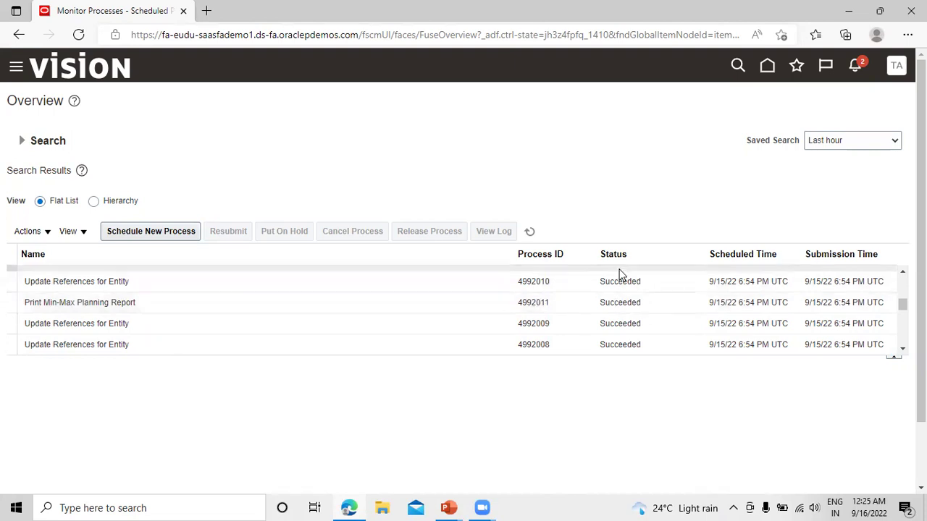
Select the completed Print Min-Max Planning Report process and republish its output from the process details.
{"action": "left_click", "coordinate": [110, 303]}
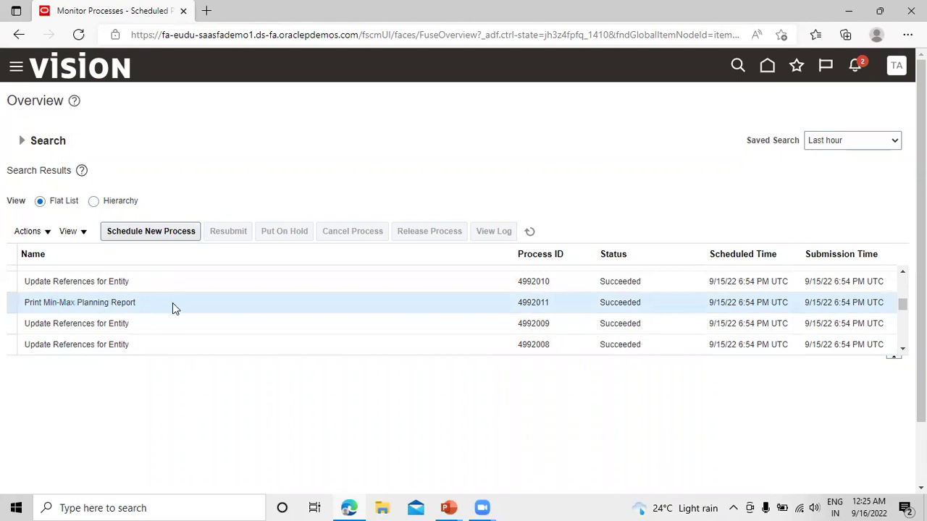
{"action": "scroll", "coordinate": [251, 341], "scroll_direction": "down", "scroll_amount": 3}
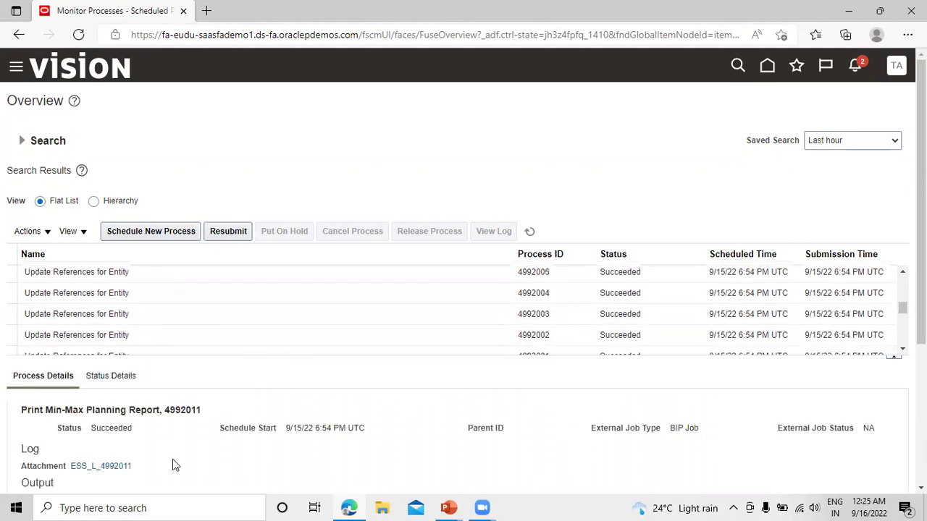
{"action": "scroll", "coordinate": [220, 457], "scroll_direction": "down", "scroll_amount": 2}
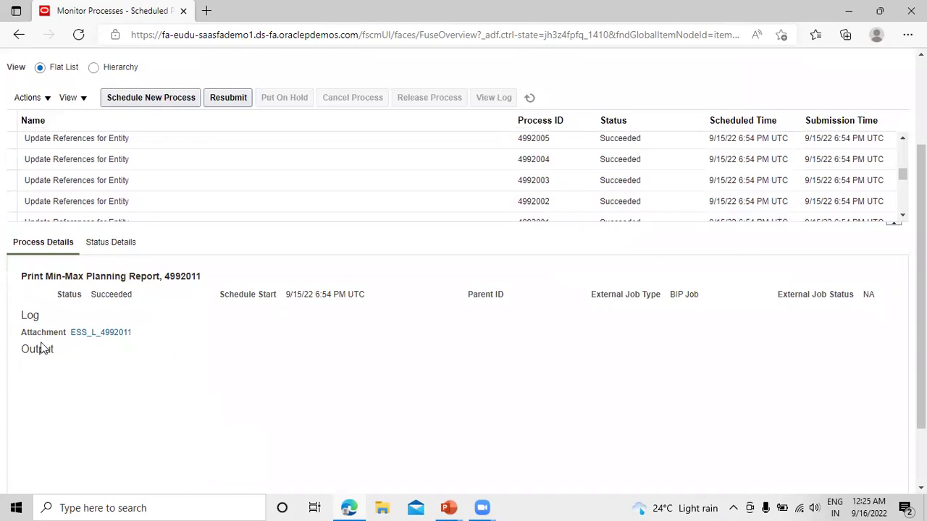
{"action": "scroll", "coordinate": [223, 373], "scroll_direction": "down", "scroll_amount": 1}
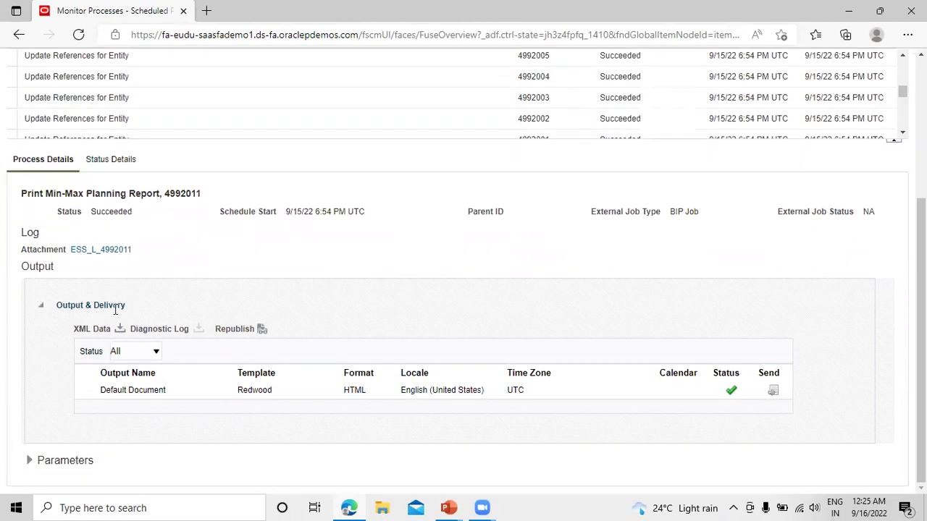
{"action": "left_click", "coordinate": [261, 329]}
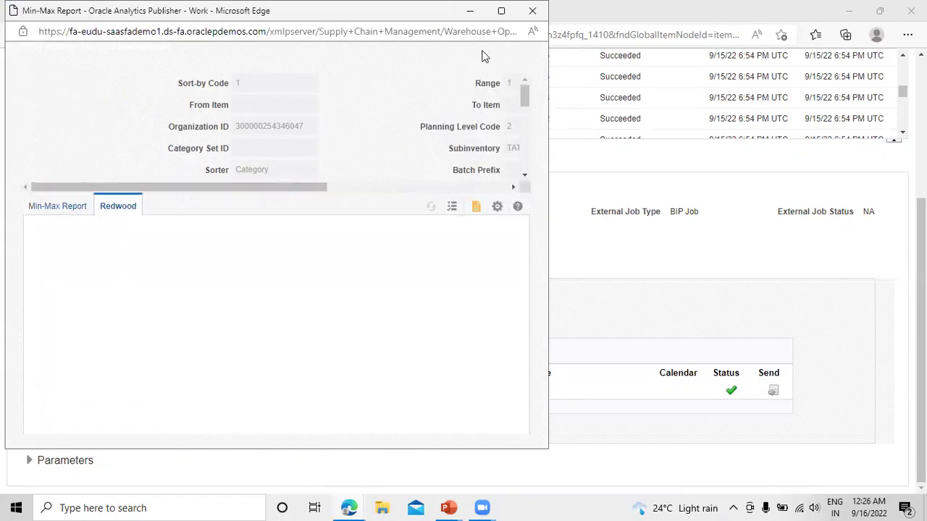
Maximize the Min-Max Report window and display the Redwood output in PDF format.
{"action": "left_click", "coordinate": [501, 11]}
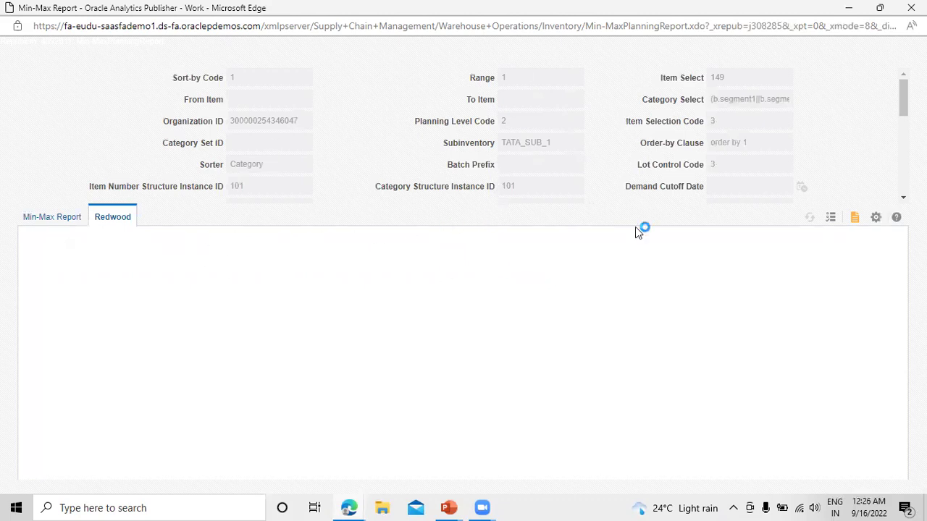
{"action": "left_click", "coordinate": [855, 220]}
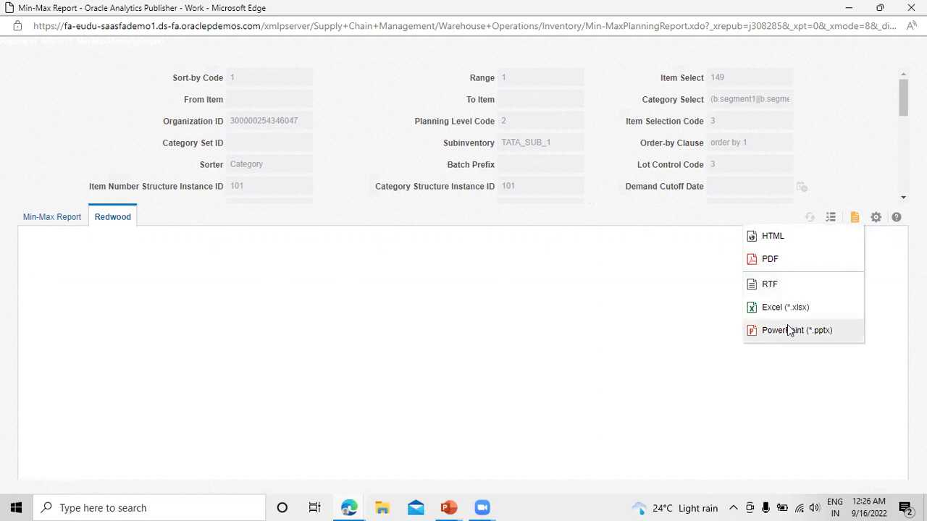
{"action": "left_click", "coordinate": [764, 263]}
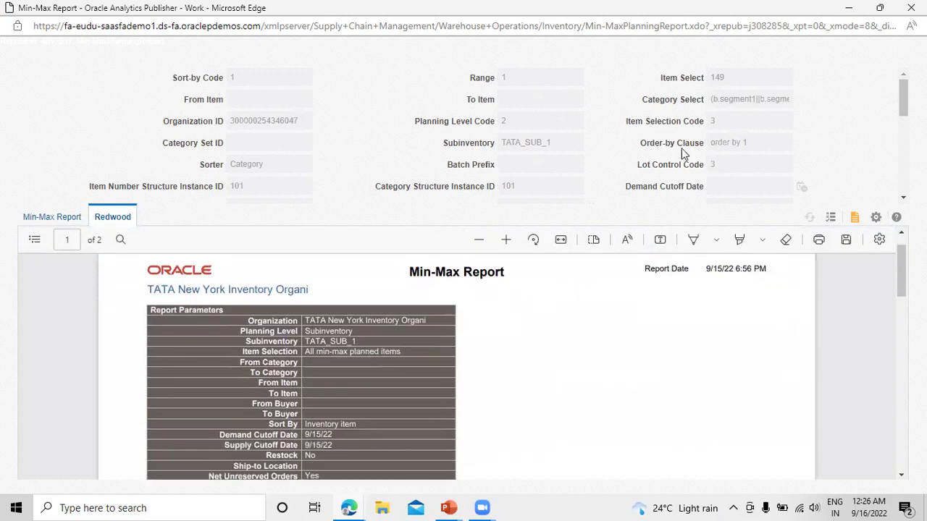
Review the Report Parameters section on the first page of the Min-Max Report, from the organization down to the batch name.
{"action": "scroll", "coordinate": [758, 129], "scroll_direction": "down", "scroll_amount": 2}
{"action": "scroll", "coordinate": [627, 326], "scroll_direction": "down", "scroll_amount": 1}
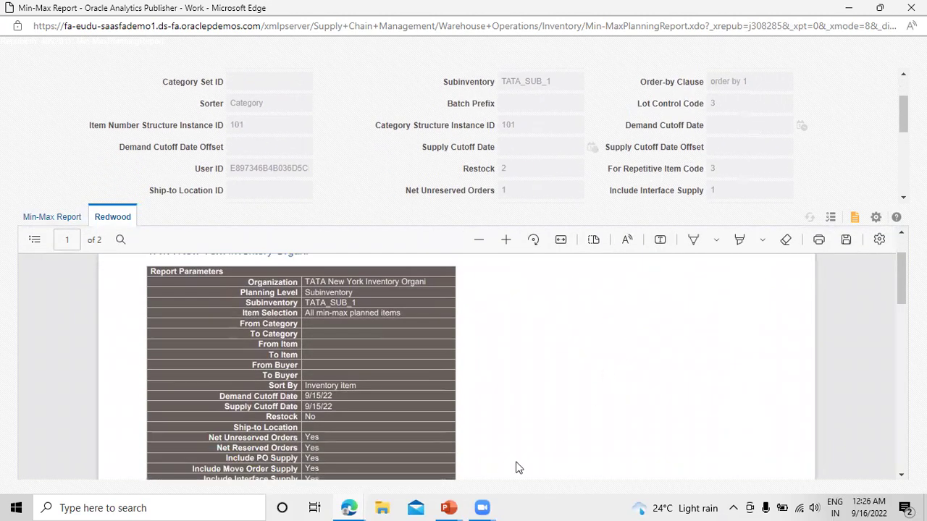
{"action": "scroll", "coordinate": [517, 469], "scroll_direction": "up", "scroll_amount": 1}
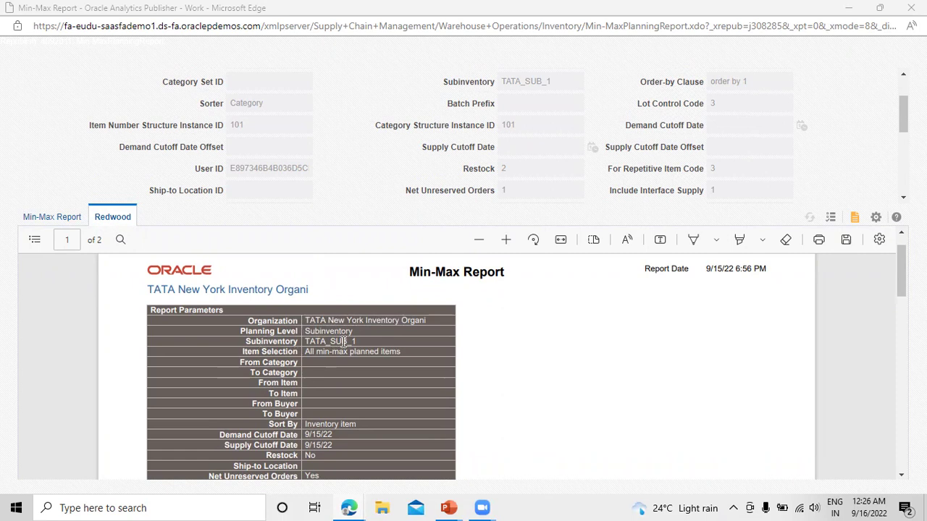
{"action": "scroll", "coordinate": [509, 365], "scroll_direction": "down", "scroll_amount": 2}
{"action": "scroll", "coordinate": [514, 366], "scroll_direction": "down", "scroll_amount": 1}
{"action": "scroll", "coordinate": [478, 371], "scroll_direction": "down", "scroll_amount": 3}
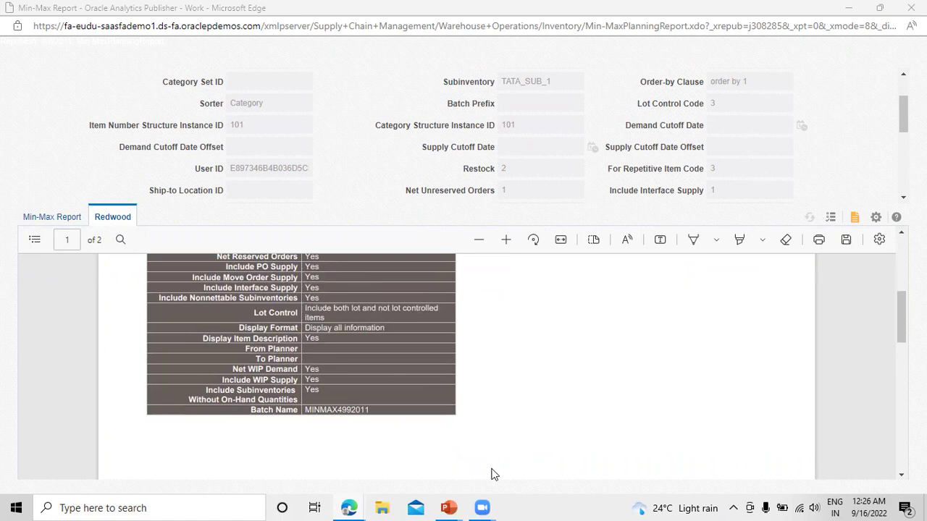
{"action": "scroll", "coordinate": [711, 393], "scroll_direction": "up", "scroll_amount": 5}
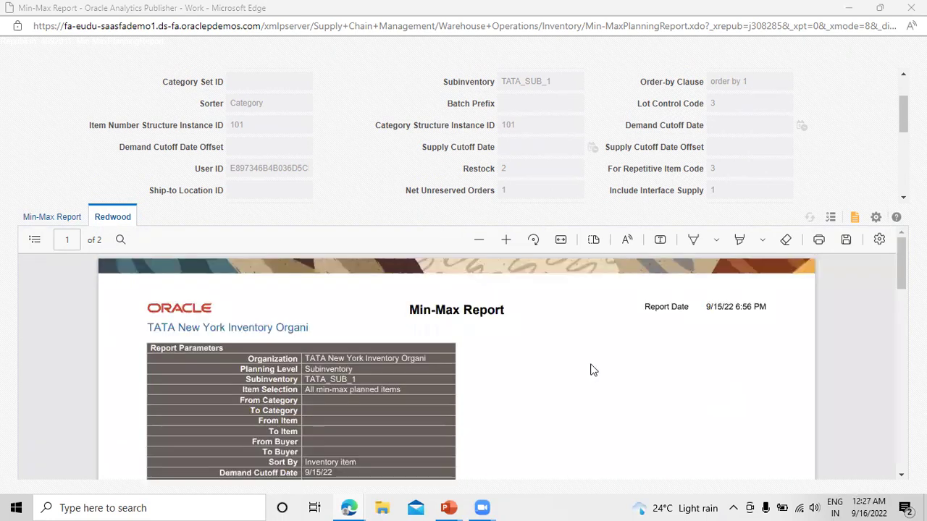